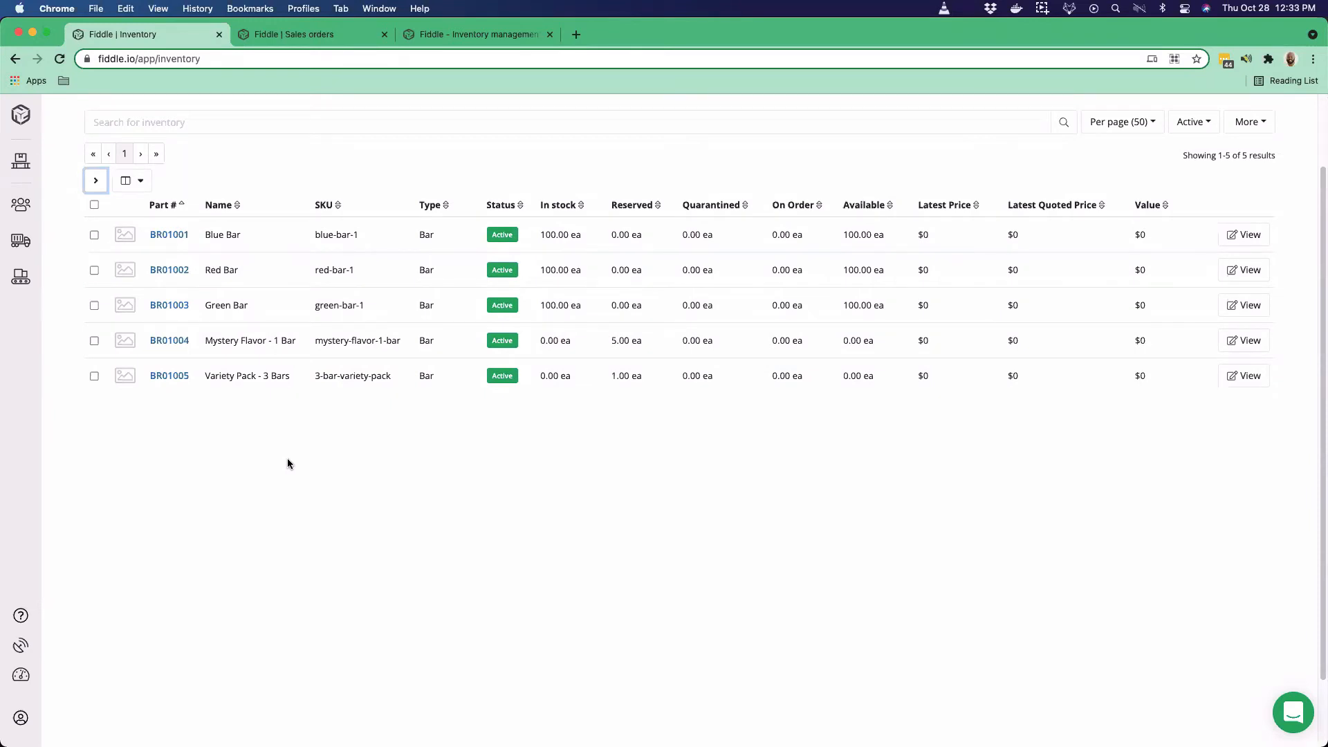
Open the Variety Pack - 3 Bars inventory item and view the SKU mapping for 3-bar-variety-pack
scroll(289, 457, "up", 1)
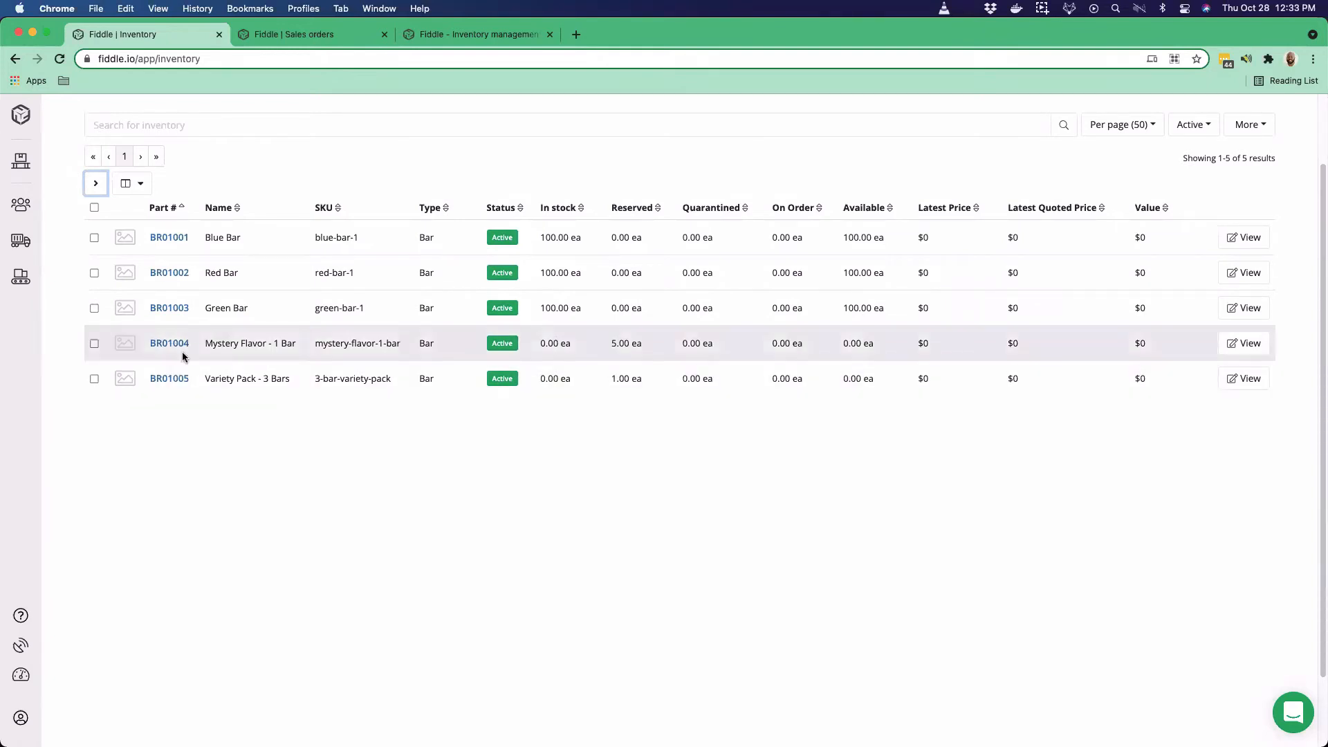
left_click(173, 379)
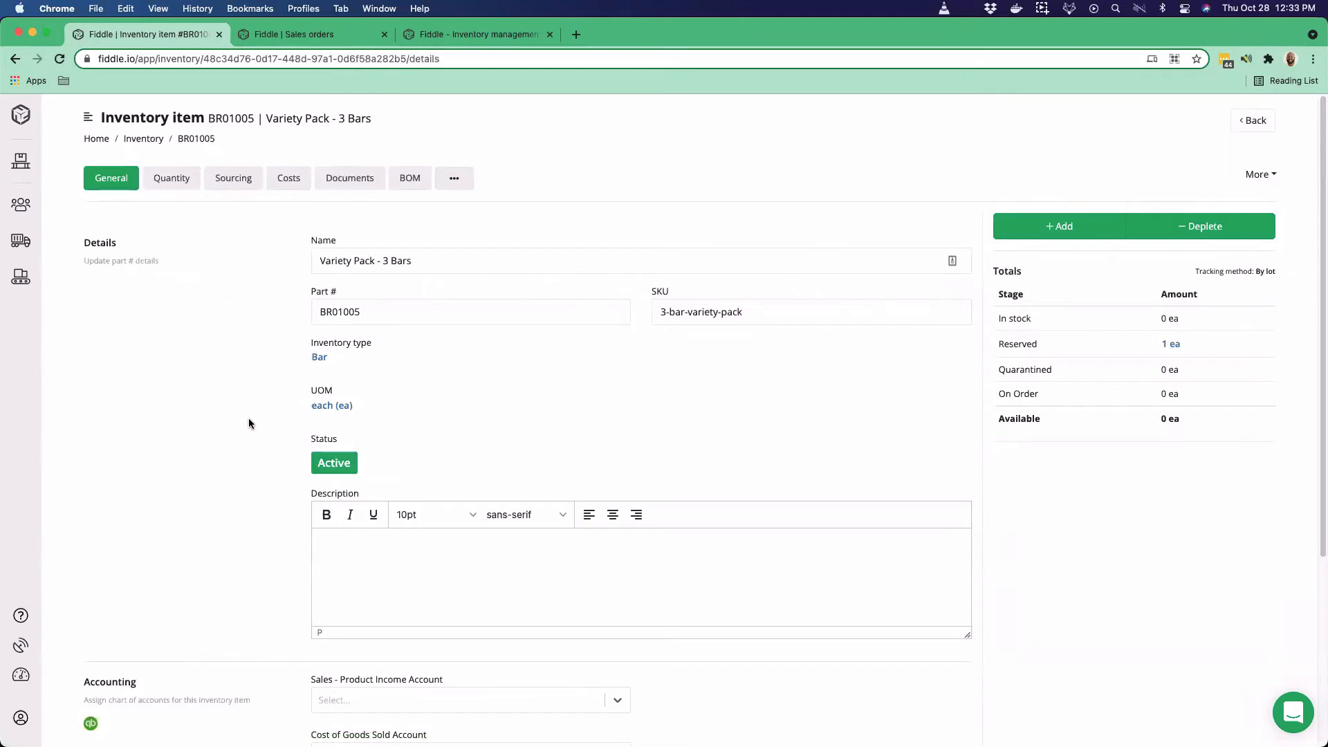
triple_click(775, 312)
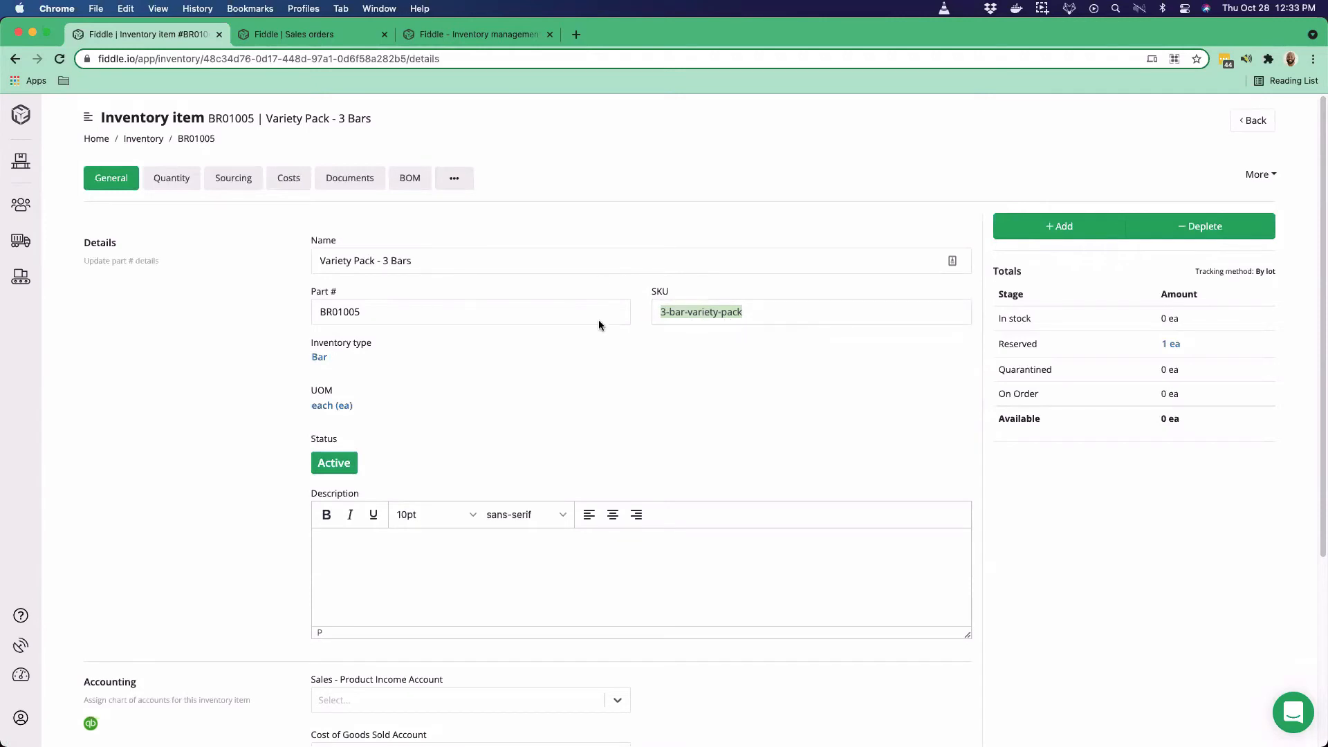
left_click(456, 180)
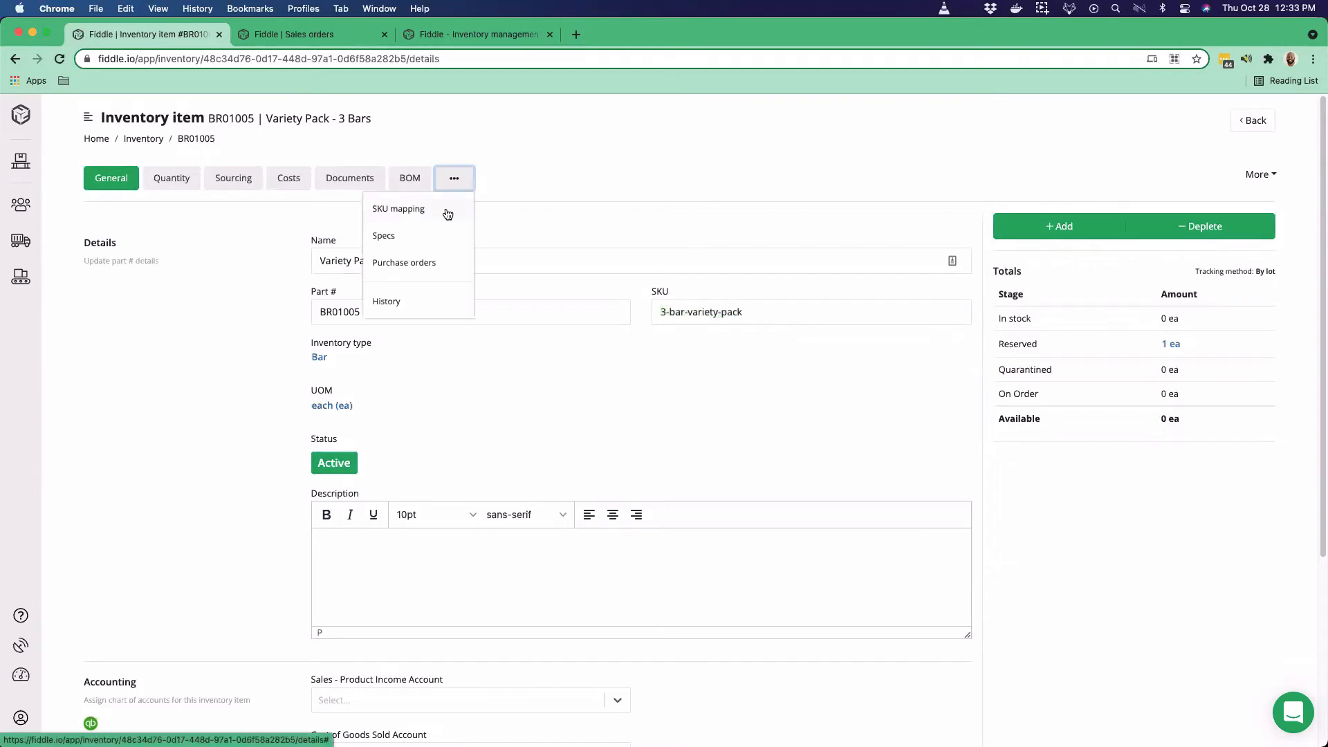
left_click(429, 212)
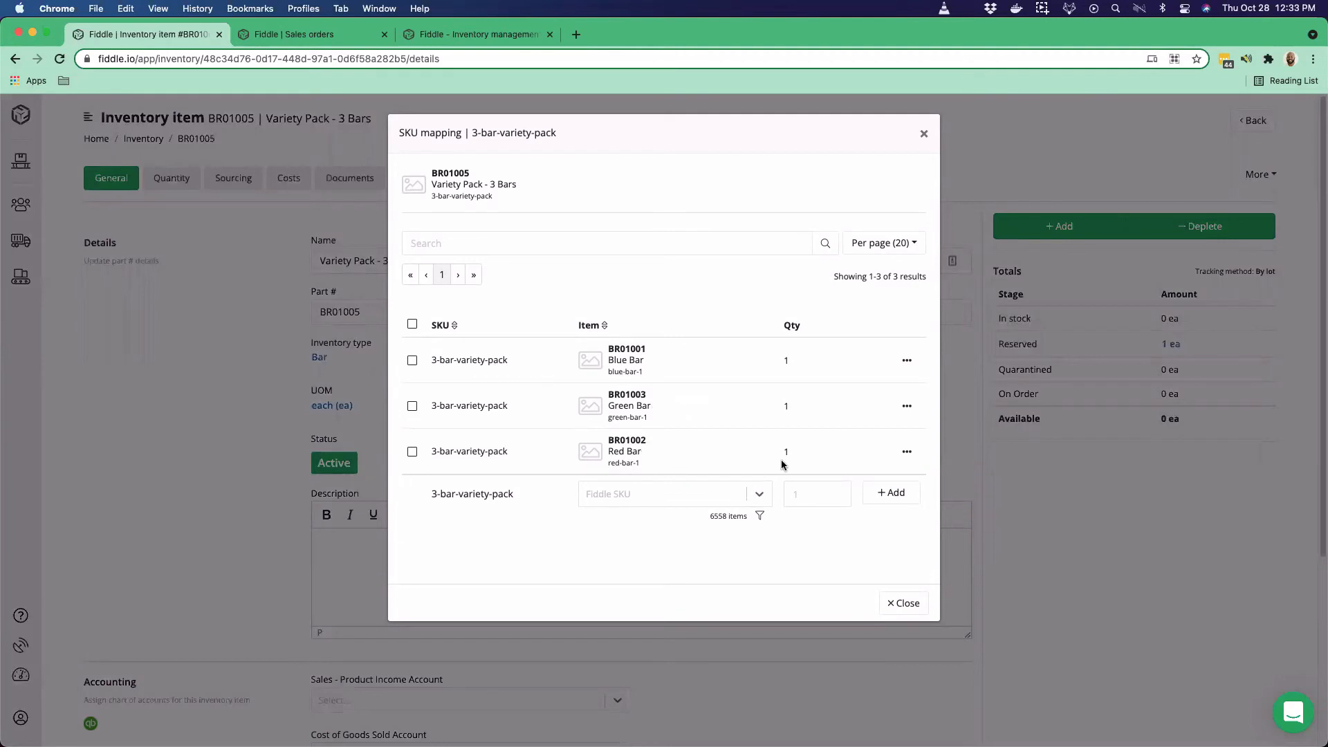
Set the Blue Bar quantity in the SKU mapping to 5 and save it, then restore it to 1
left_click(784, 361)
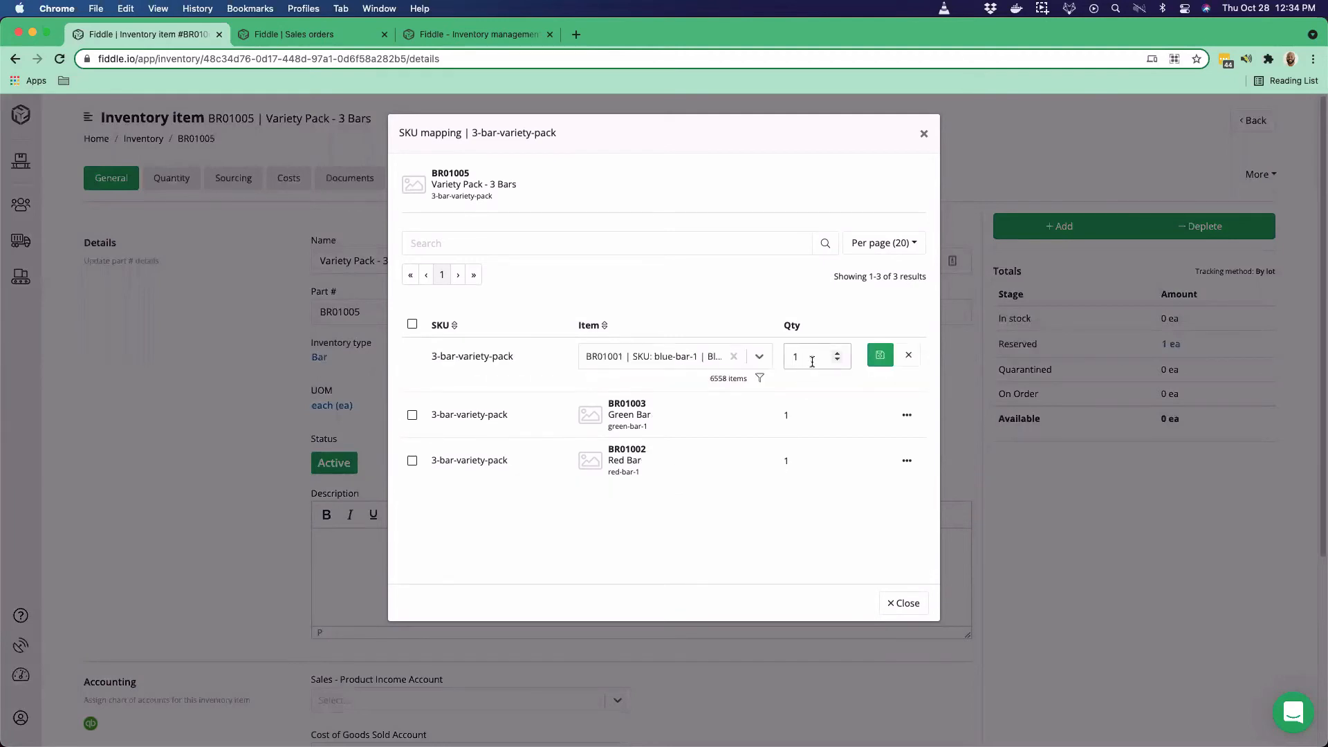
key("BackSpace")
left_click(880, 355)
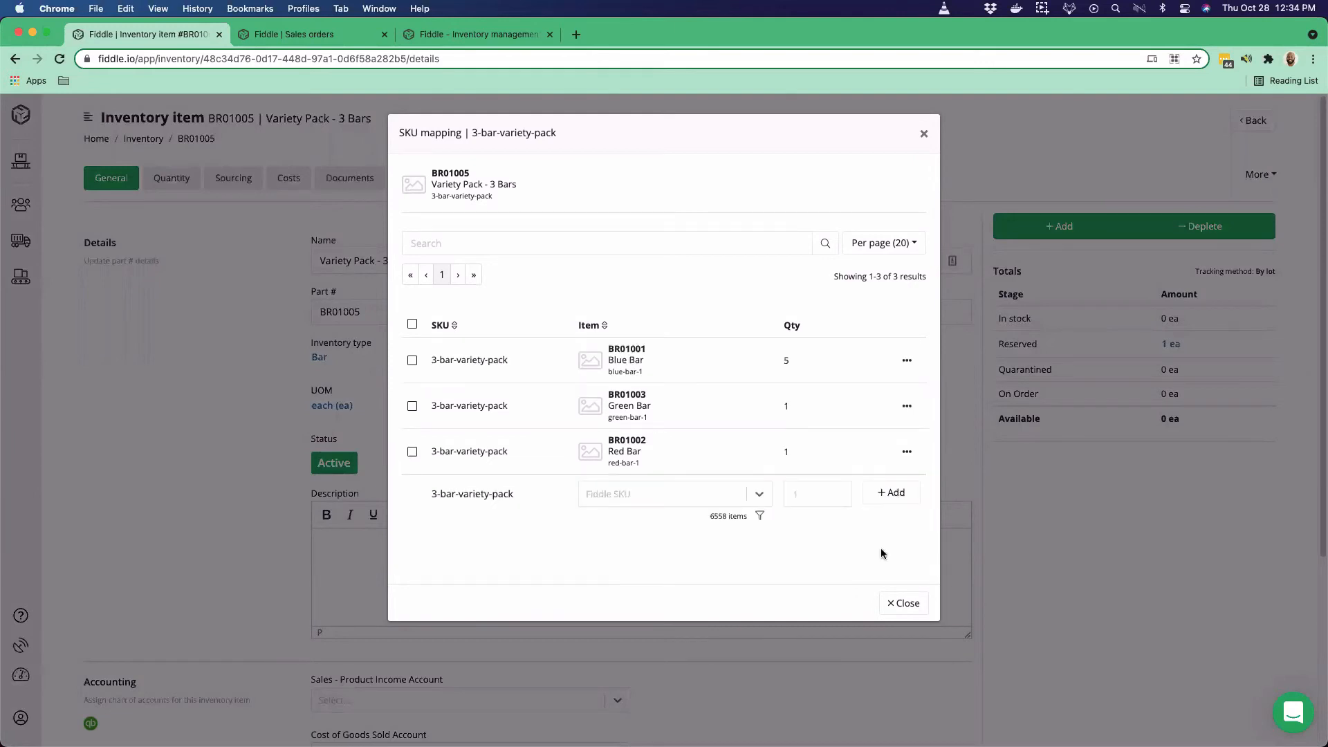
left_click(788, 372)
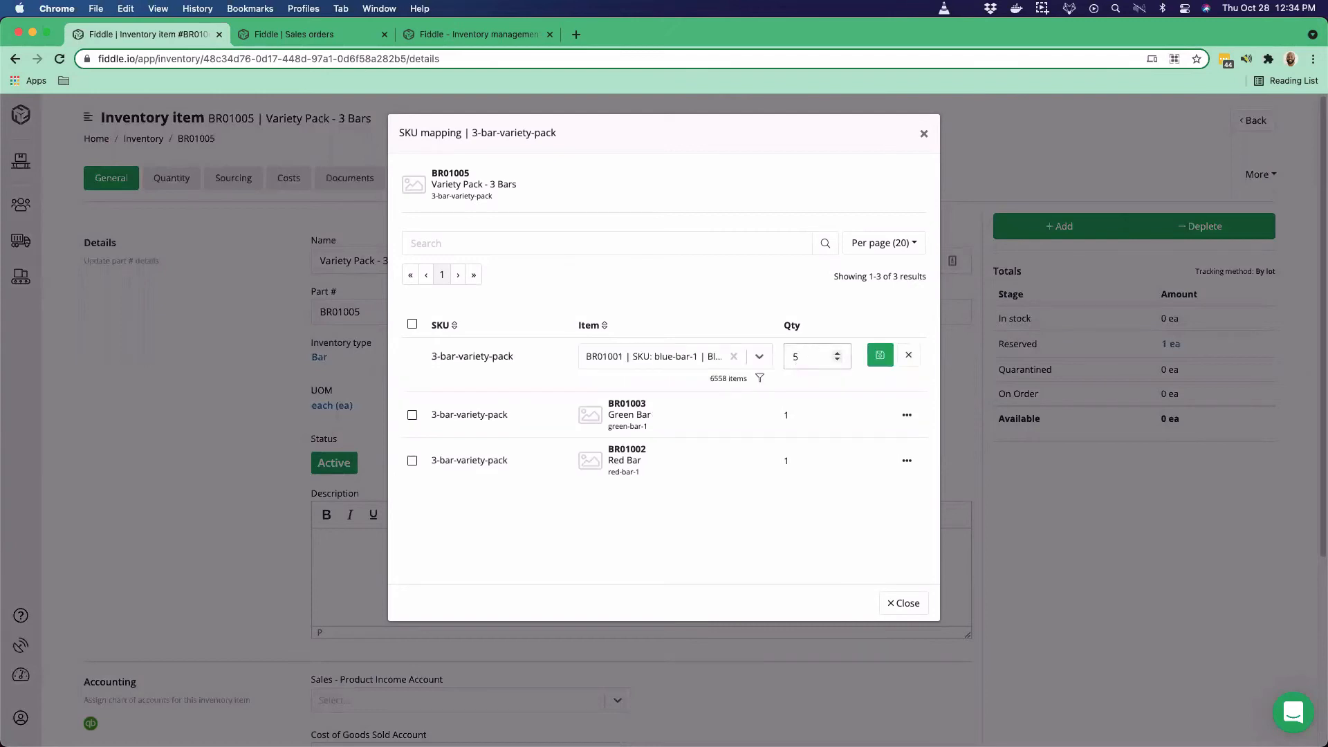
left_click(880, 355)
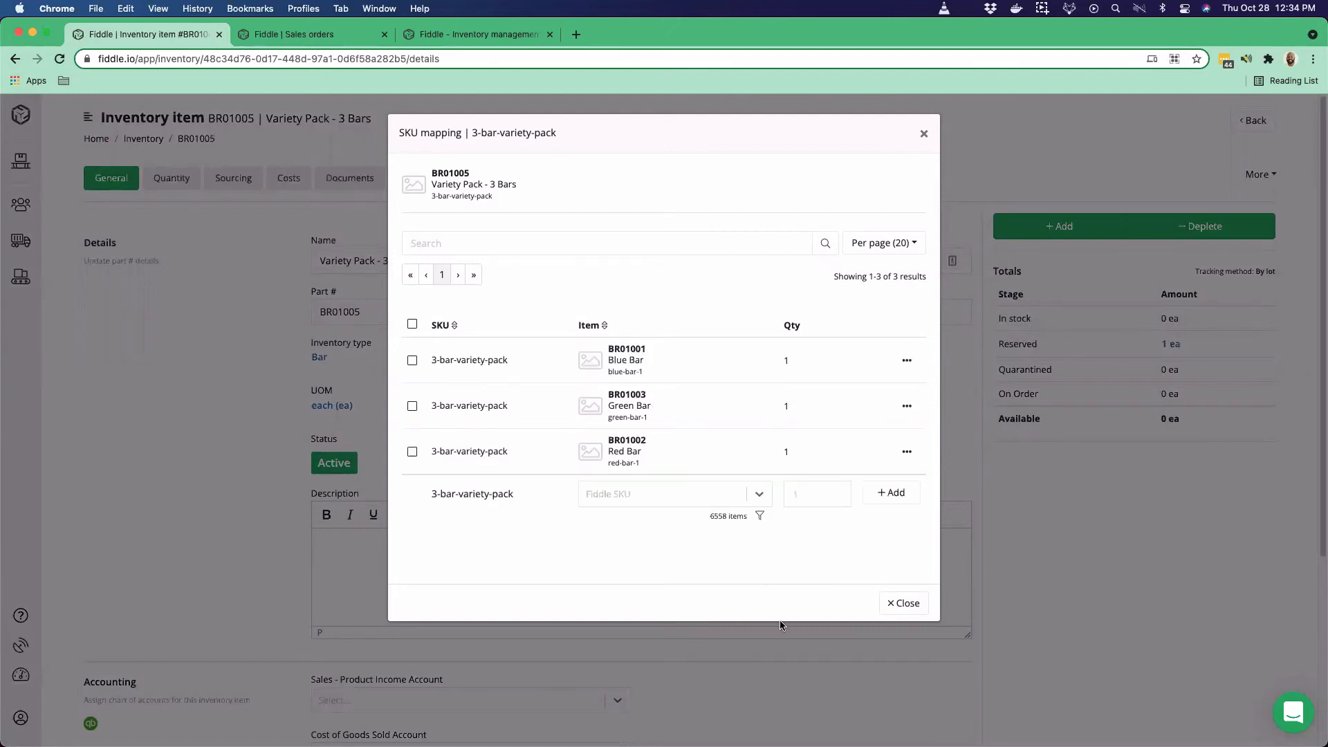
Close the SKU mapping, copy the variety pack's part number BR01005 and return to the inventory list
left_click(917, 603)
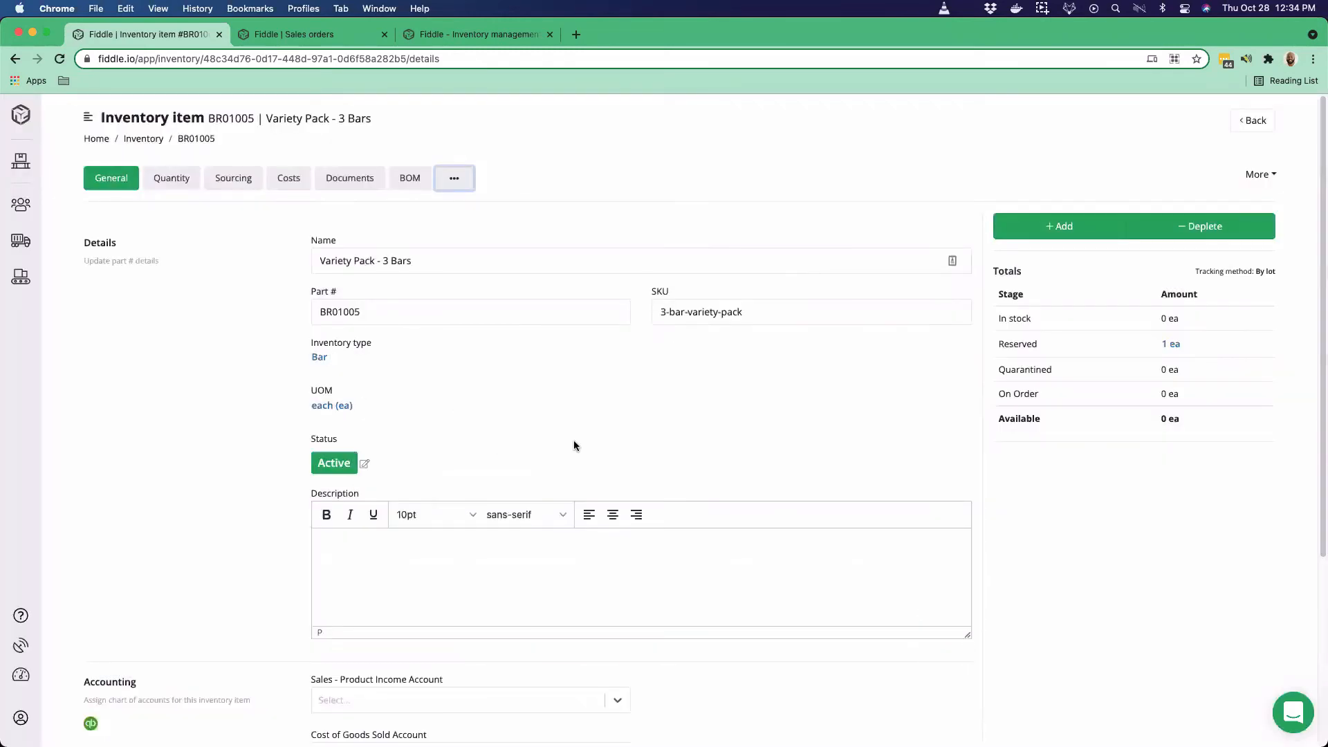
left_click(432, 315)
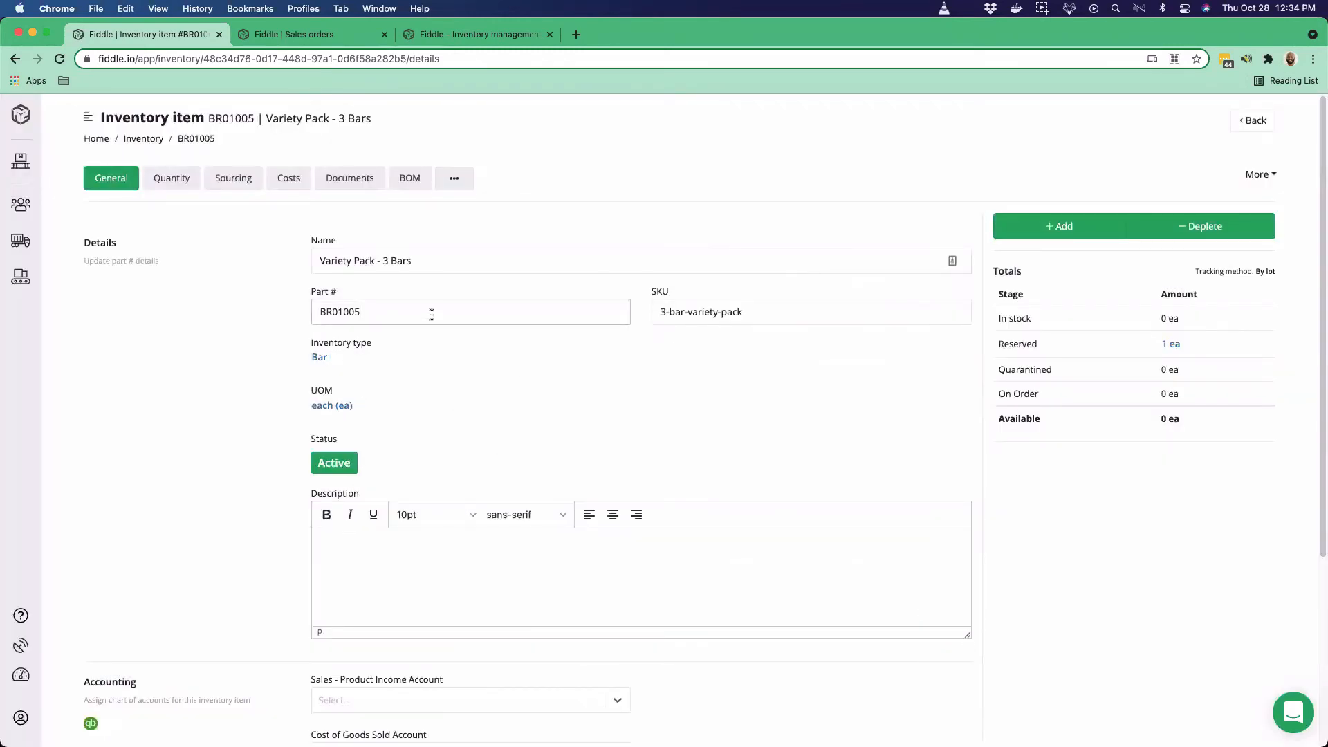
key("super+a")
key("super+c")
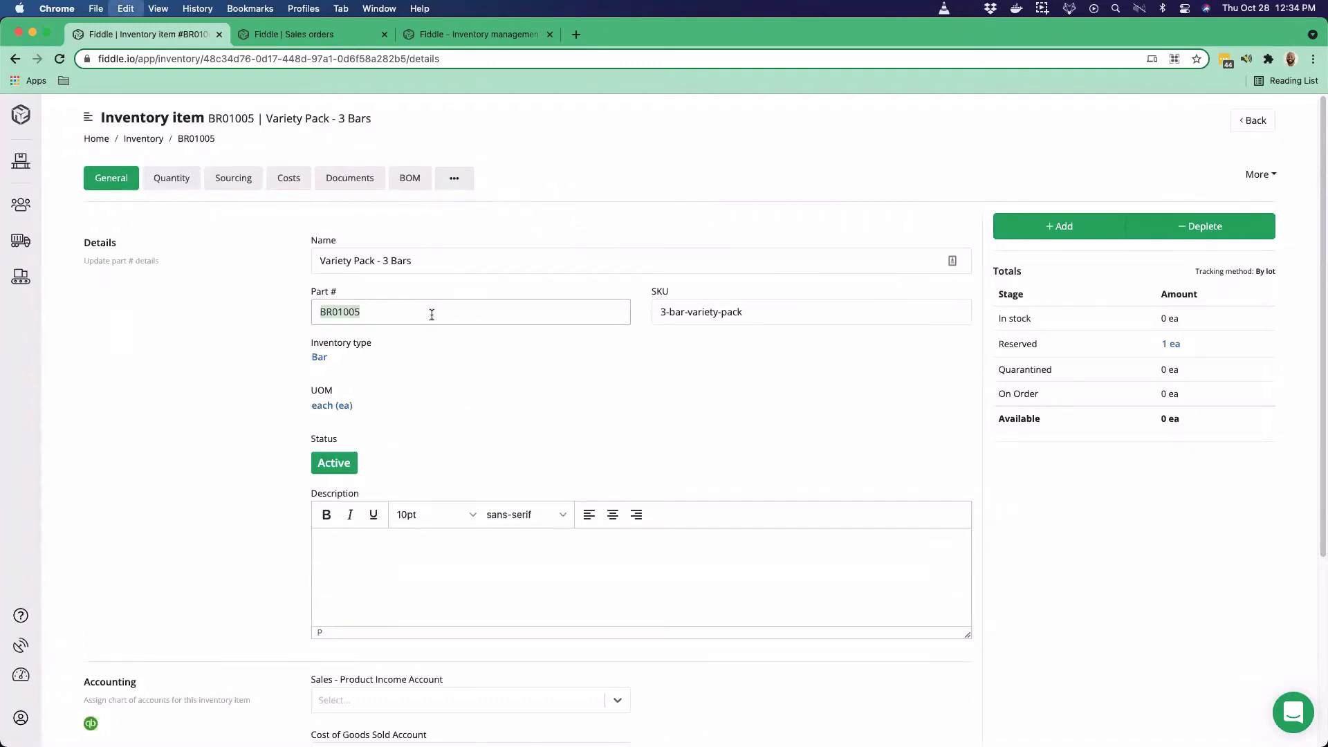
left_click(1253, 121)
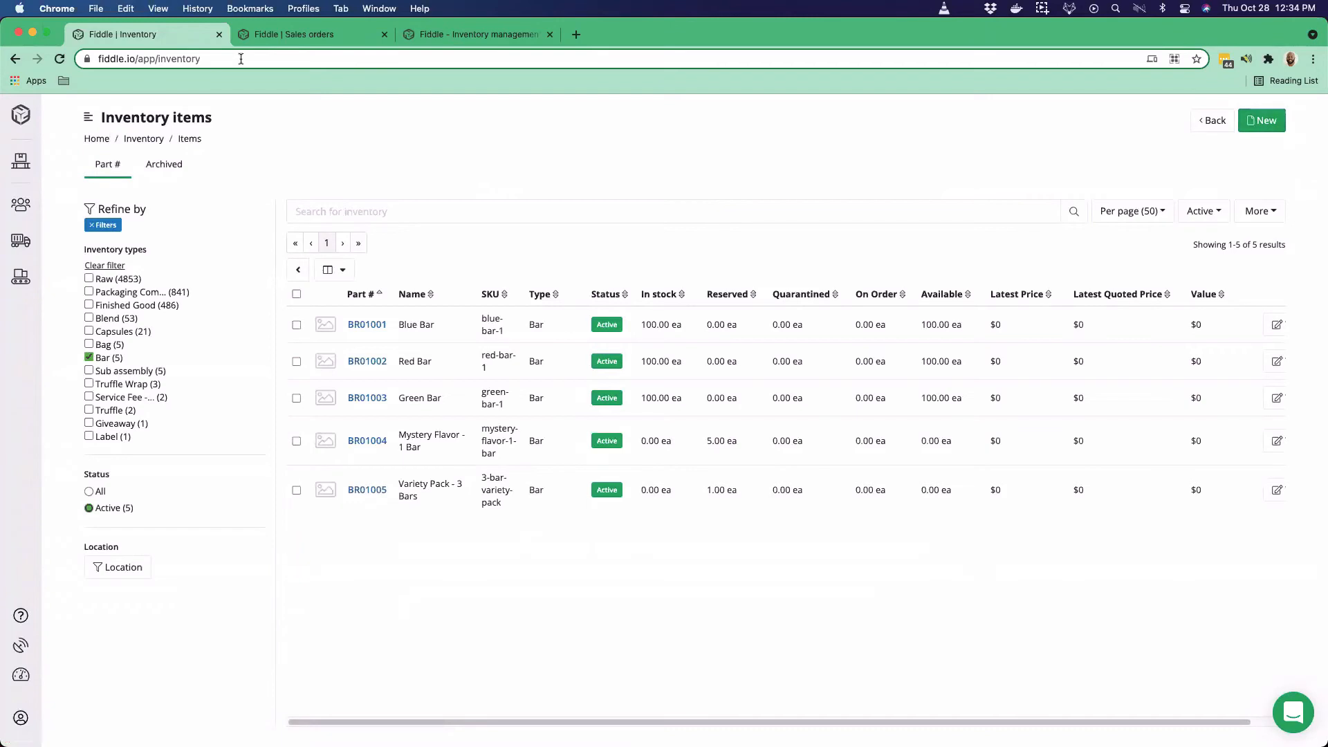
Create a new sales order for Bar Customer, keeping the prefilled assignee and the Shopify channel
left_click(325, 33)
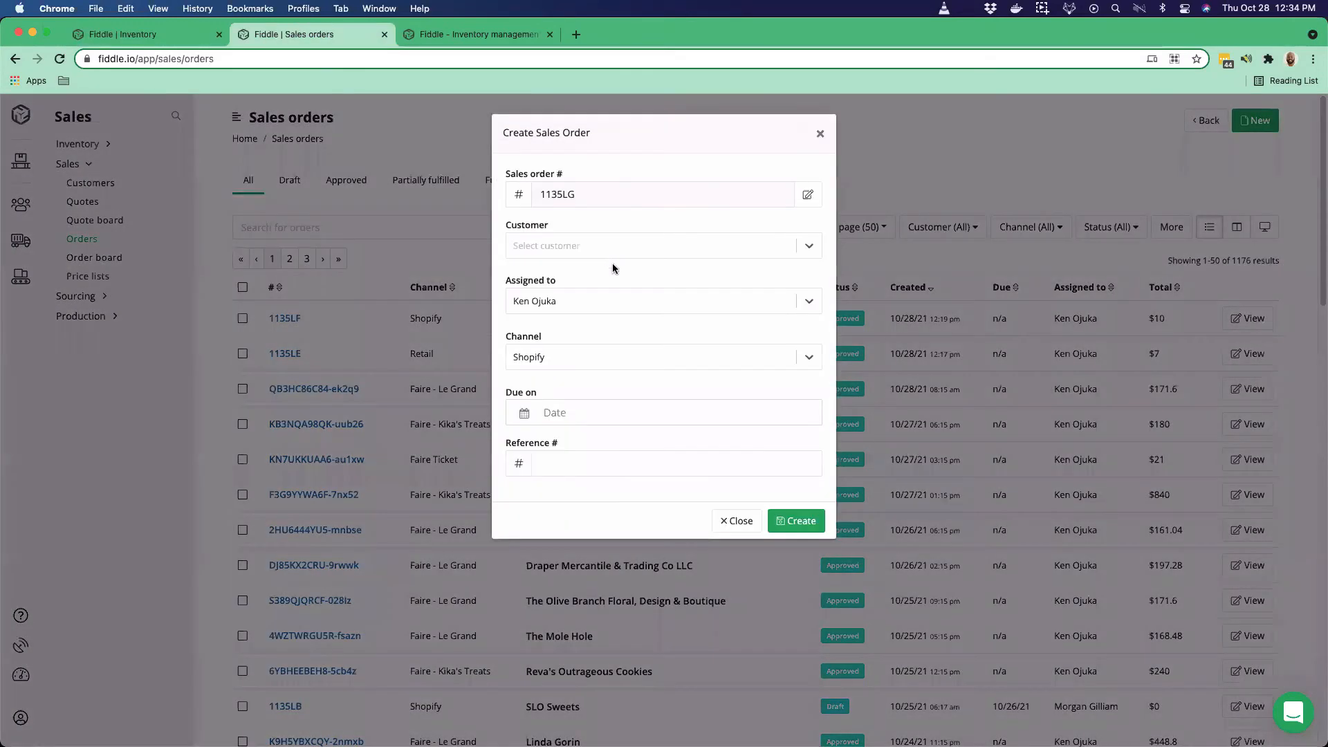
left_click(610, 255)
type("bar")
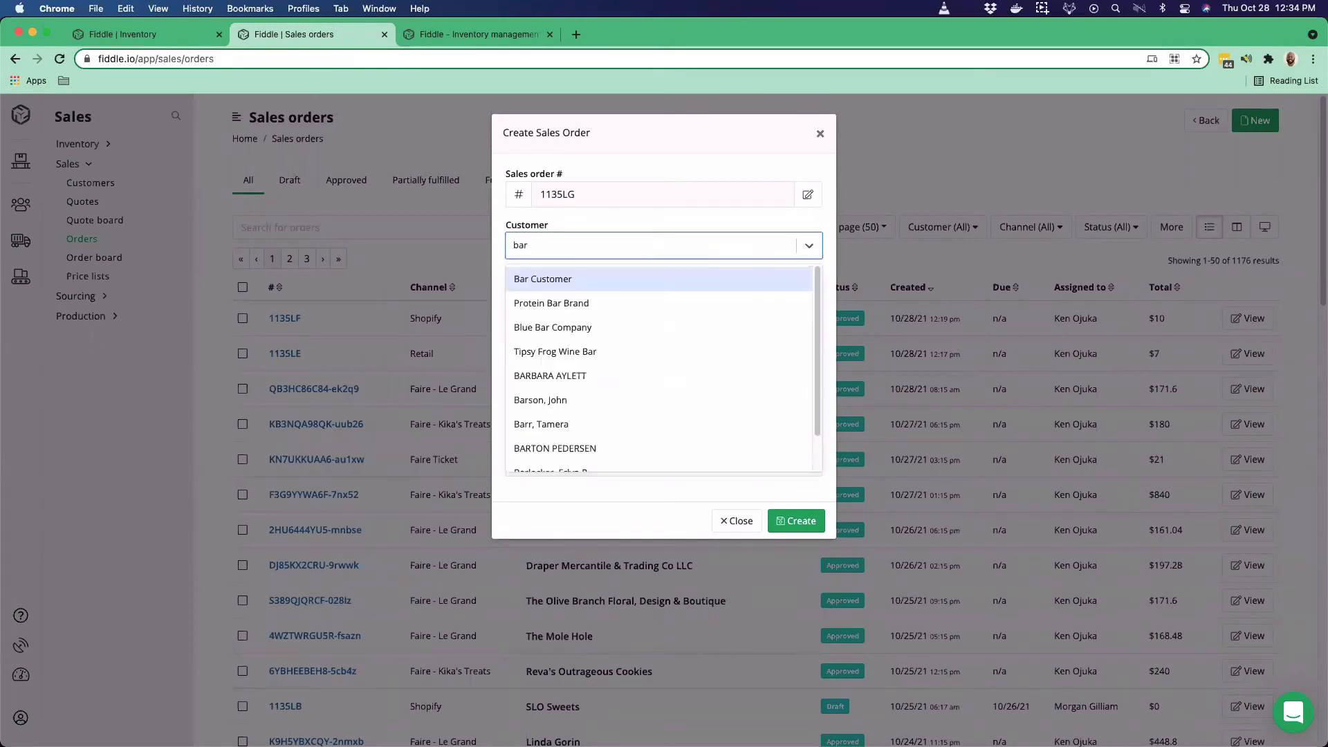
left_click(584, 280)
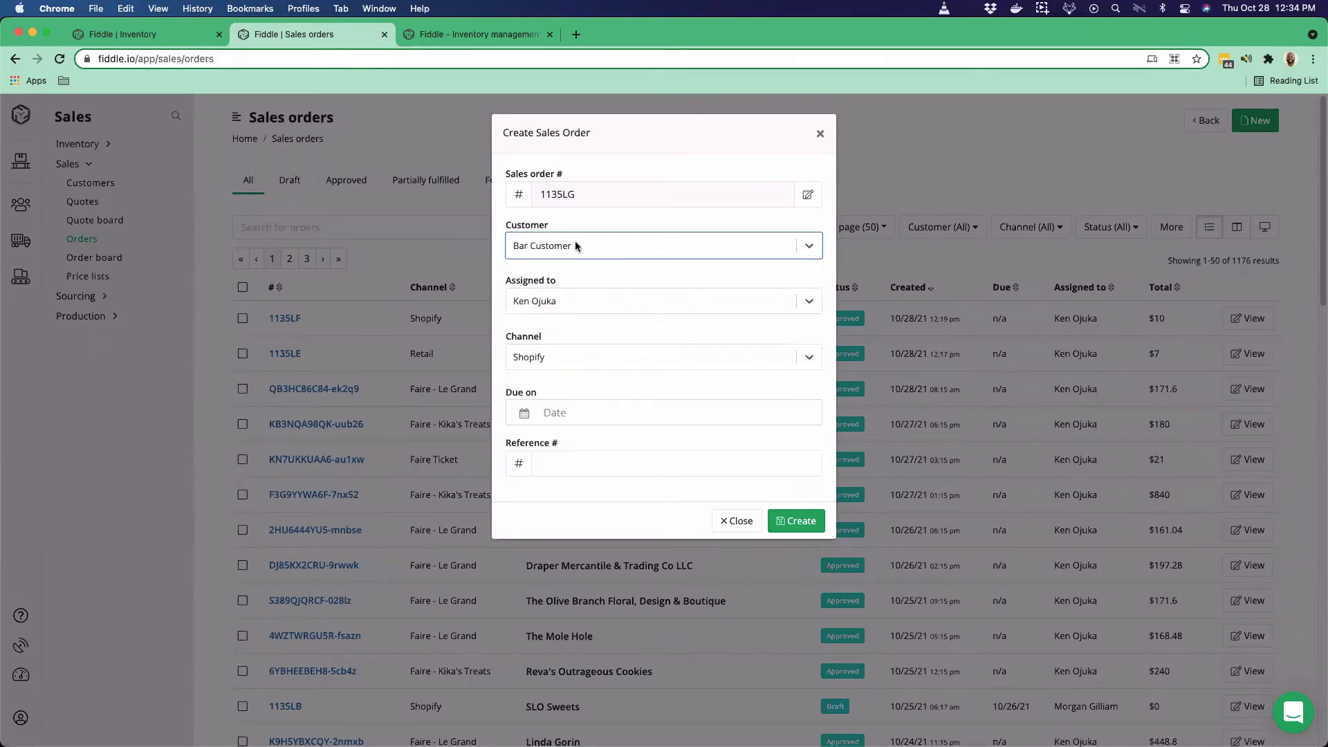
left_click(823, 529)
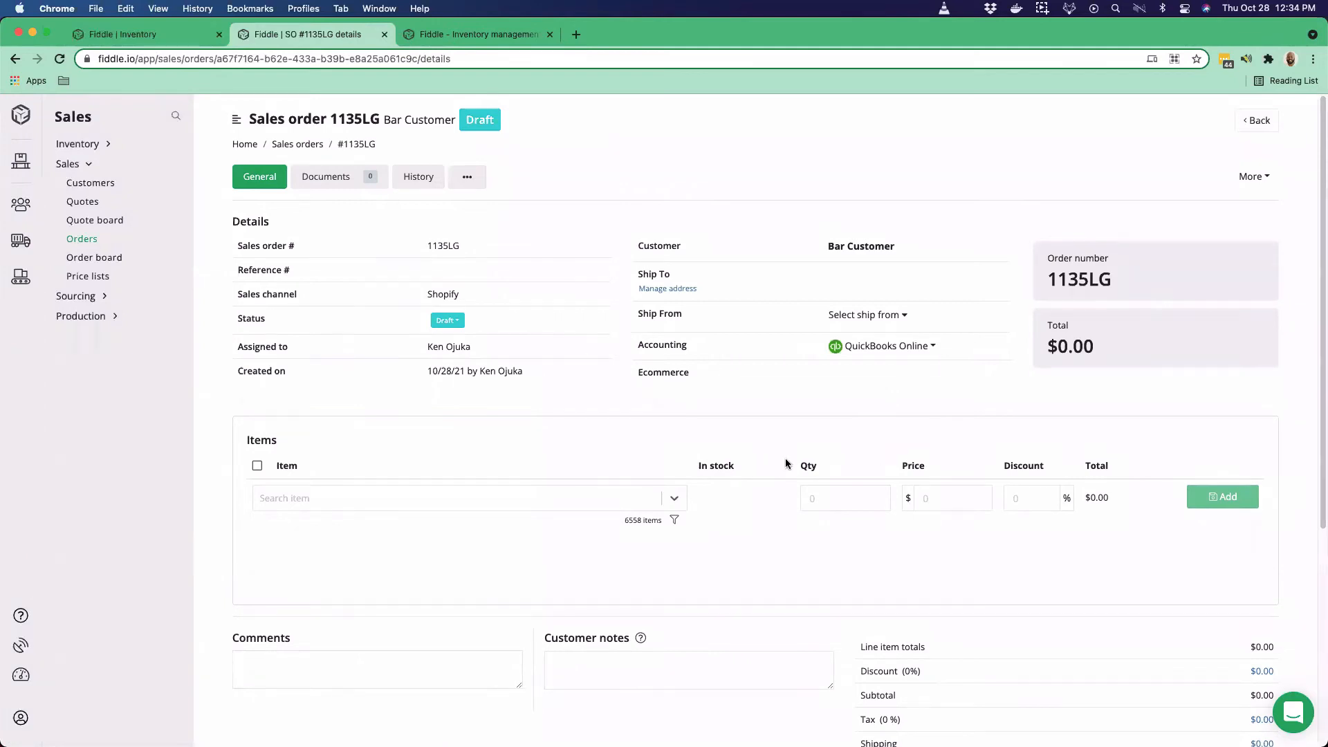
Add BR01005 Variety Pack - 3 Bars to the order with quantity 1 and a price of $8
left_click(458, 500)
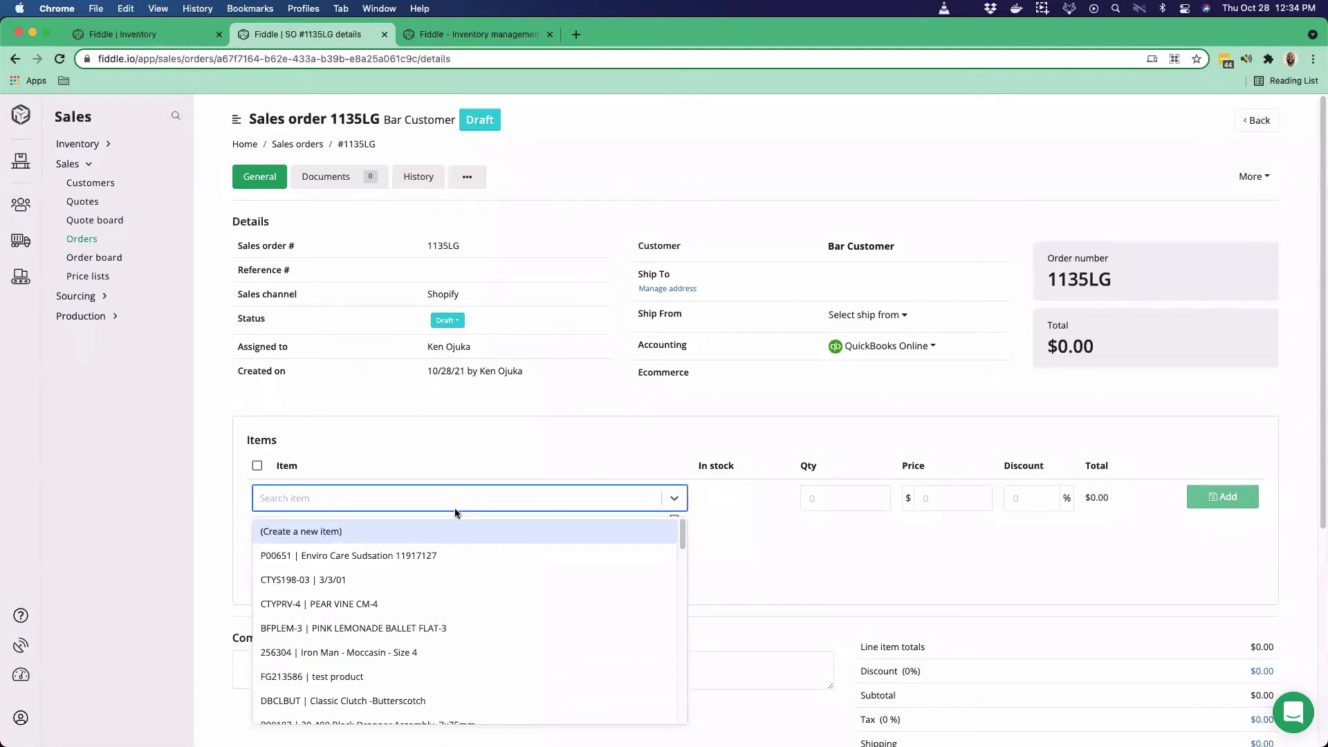
key("super+v")
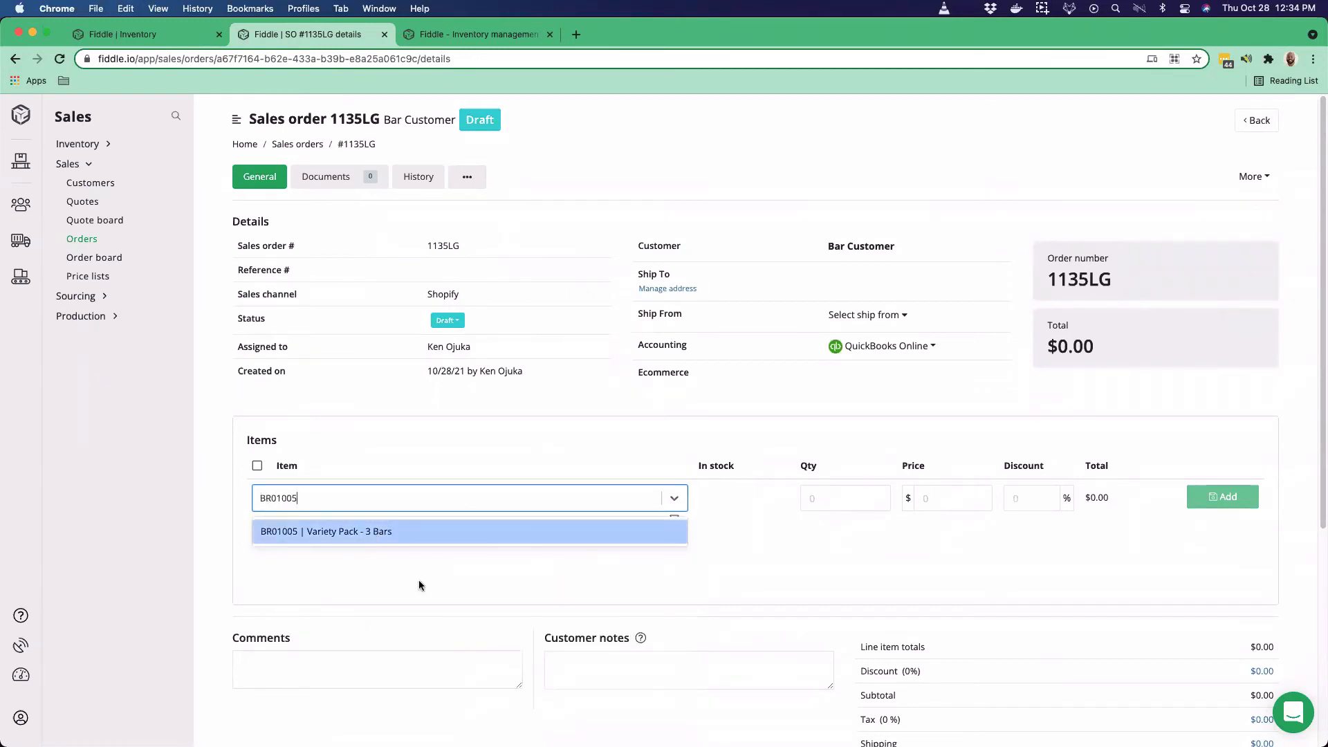
key("Return")
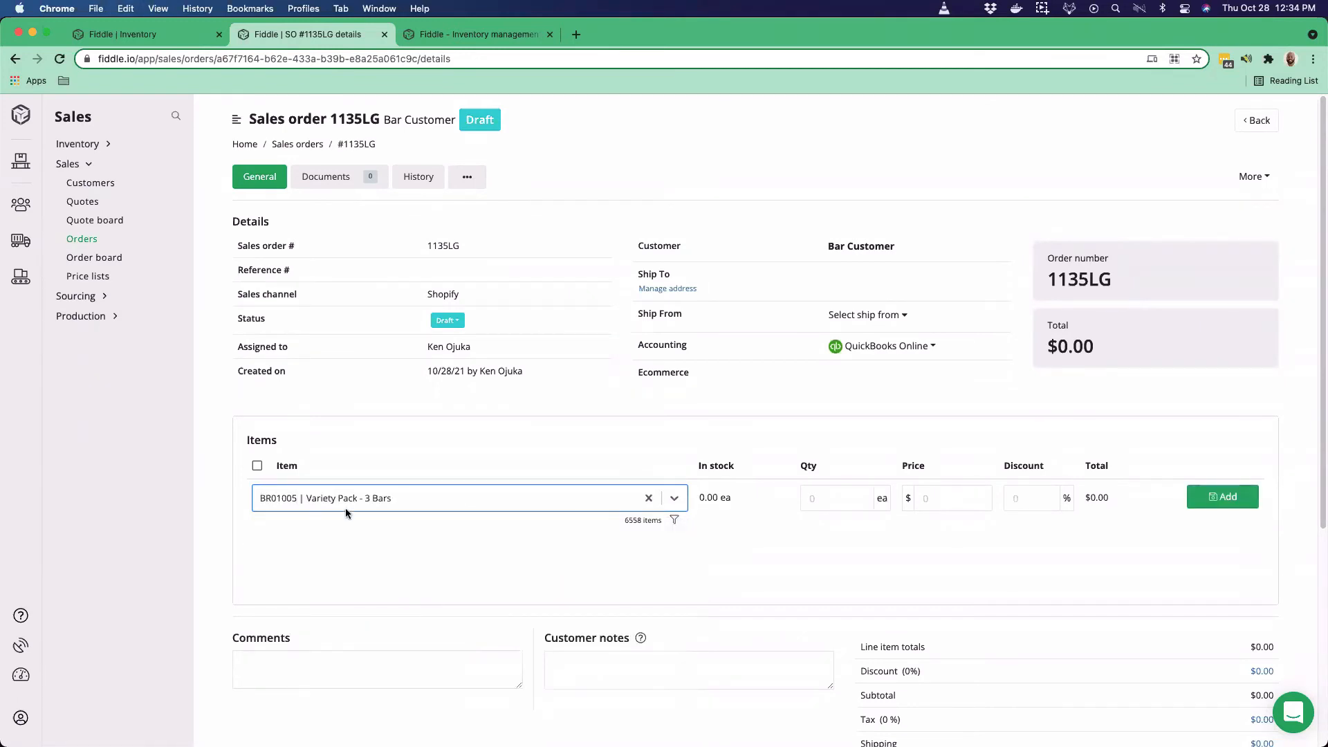
left_click(812, 494)
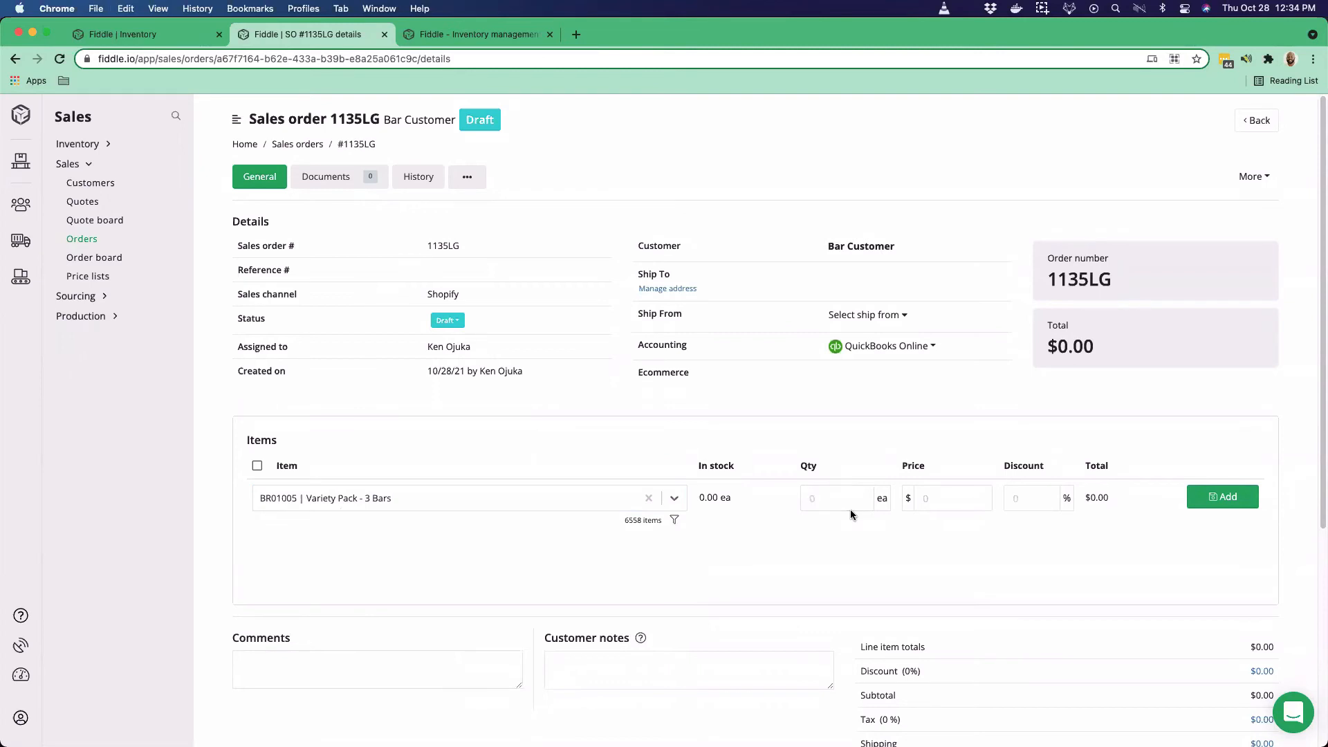
type("1")
left_click(940, 497)
type("2")
left_click(1223, 496)
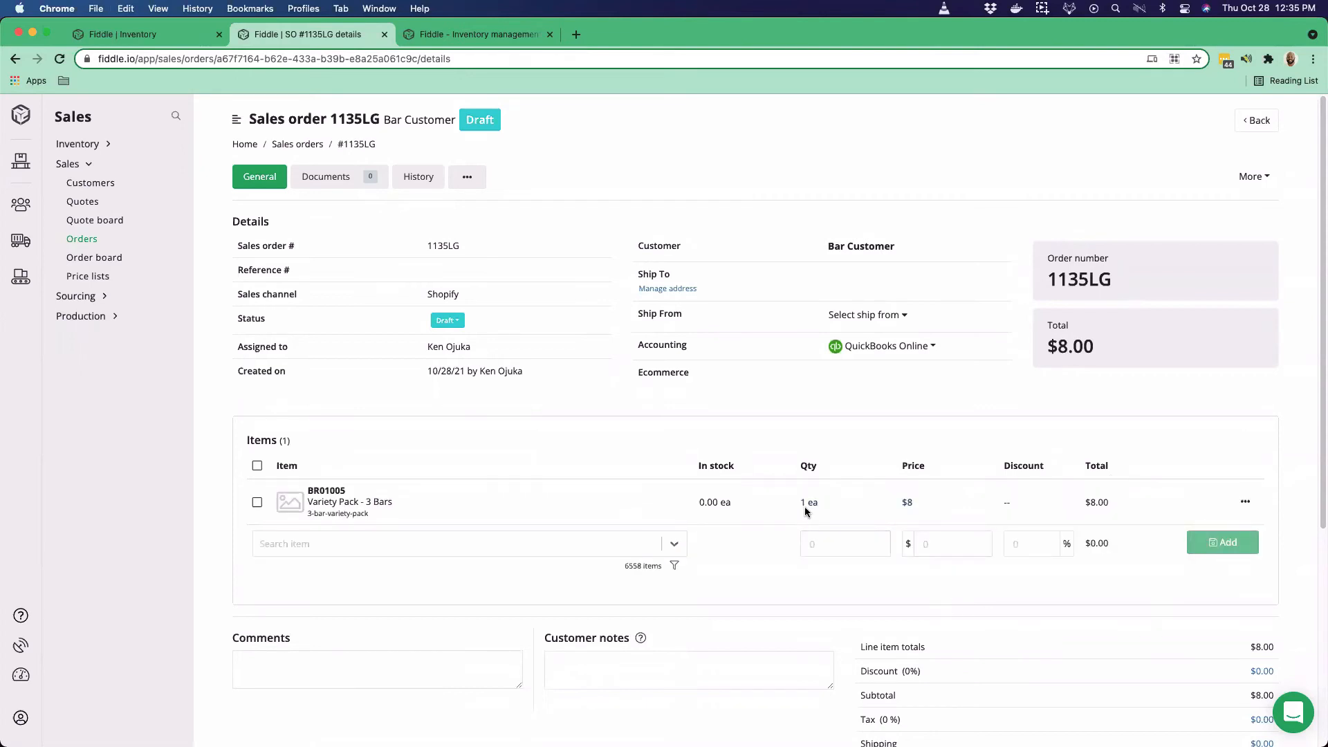
Approve the sales order containing the variety pack
scroll(913, 592, "down", 5)
left_click(1211, 586)
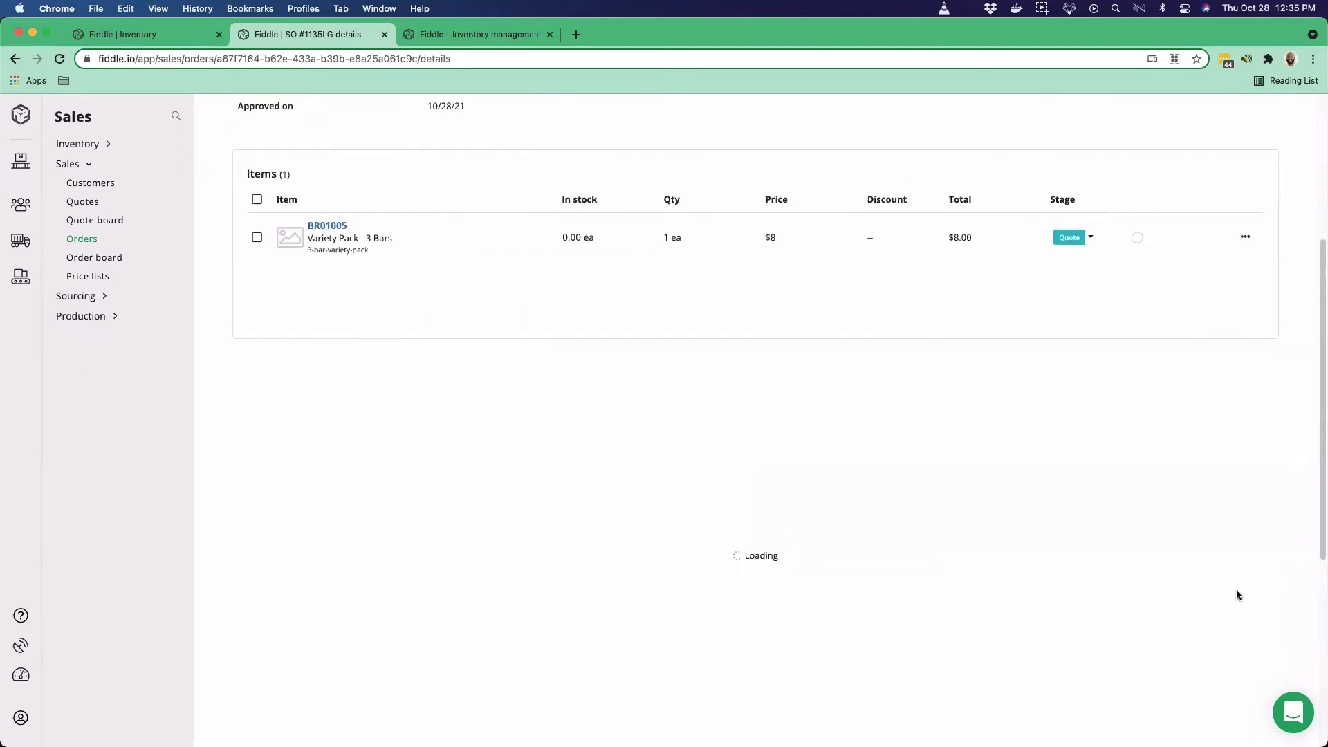
scroll(1162, 577, "up", 5)
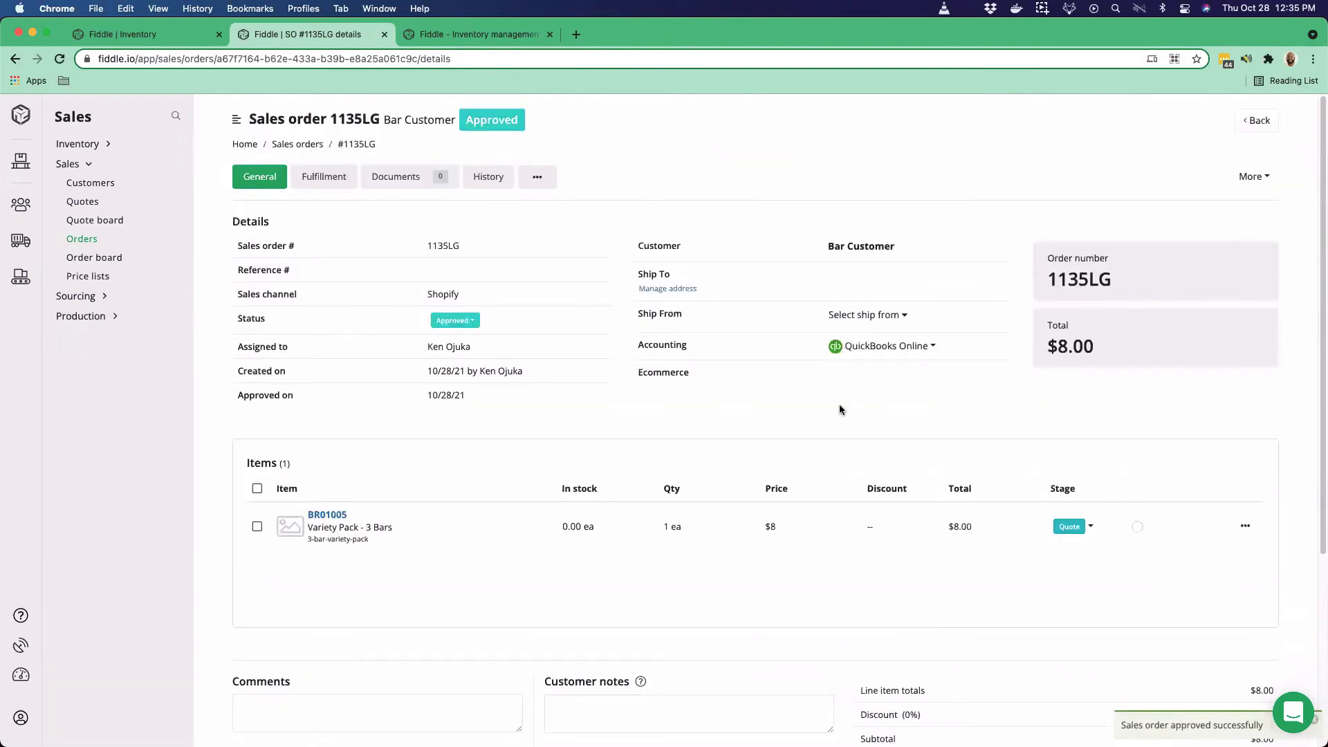
Compare the order's fulfillment summary with its line items and check the mapping explanation for the Blue Bar quantity
left_click(322, 181)
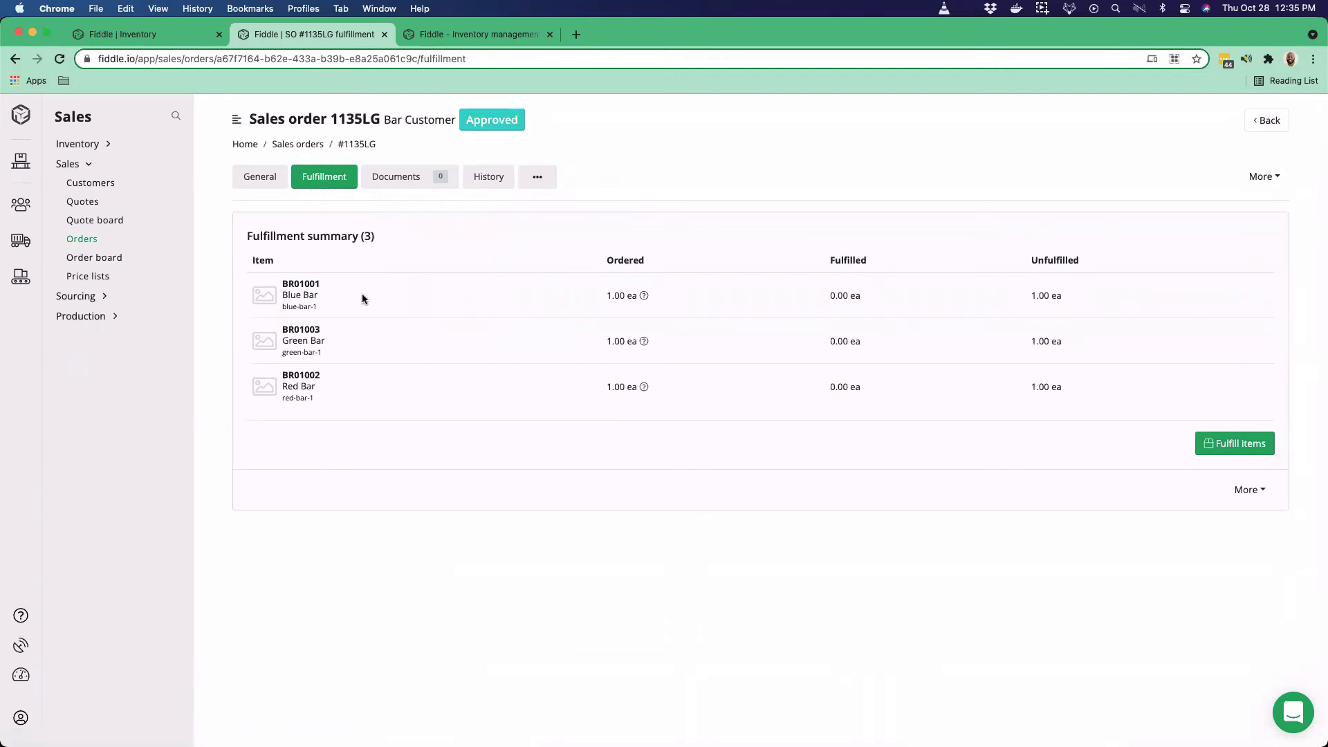
left_click(259, 179)
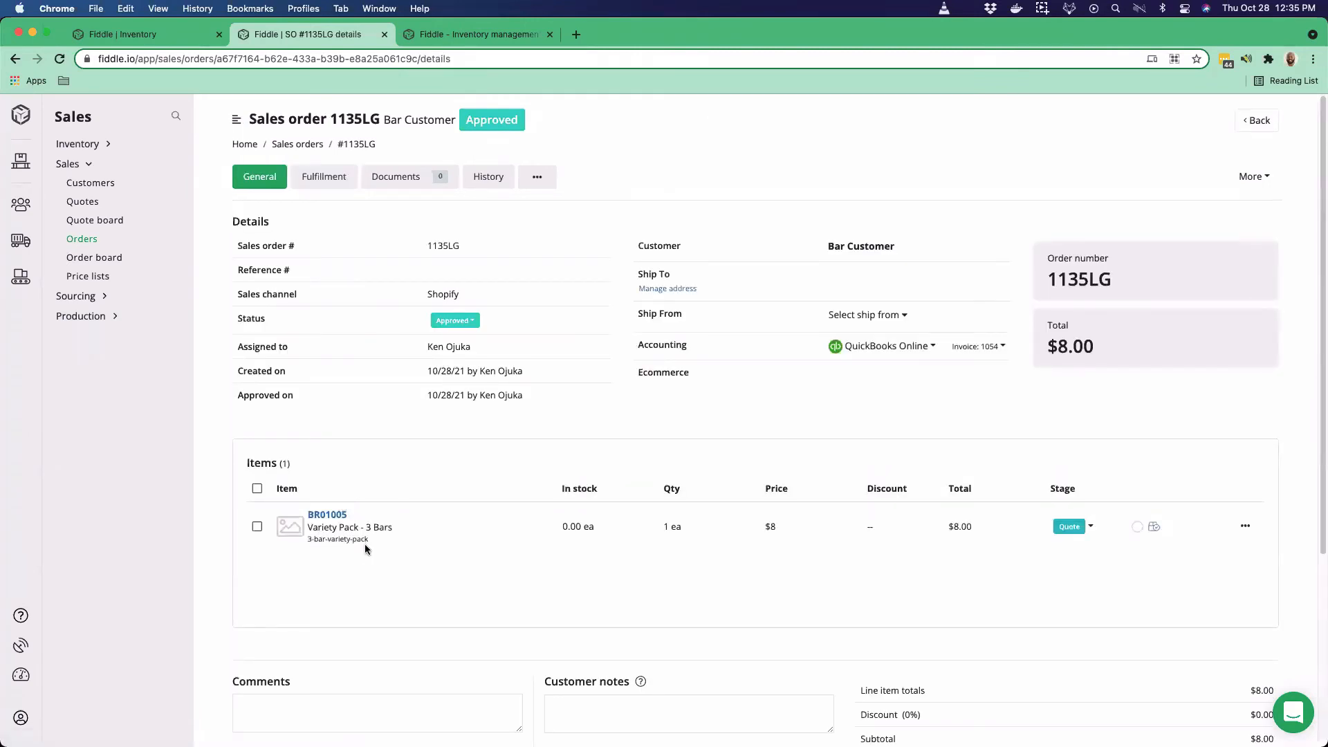
left_click(339, 178)
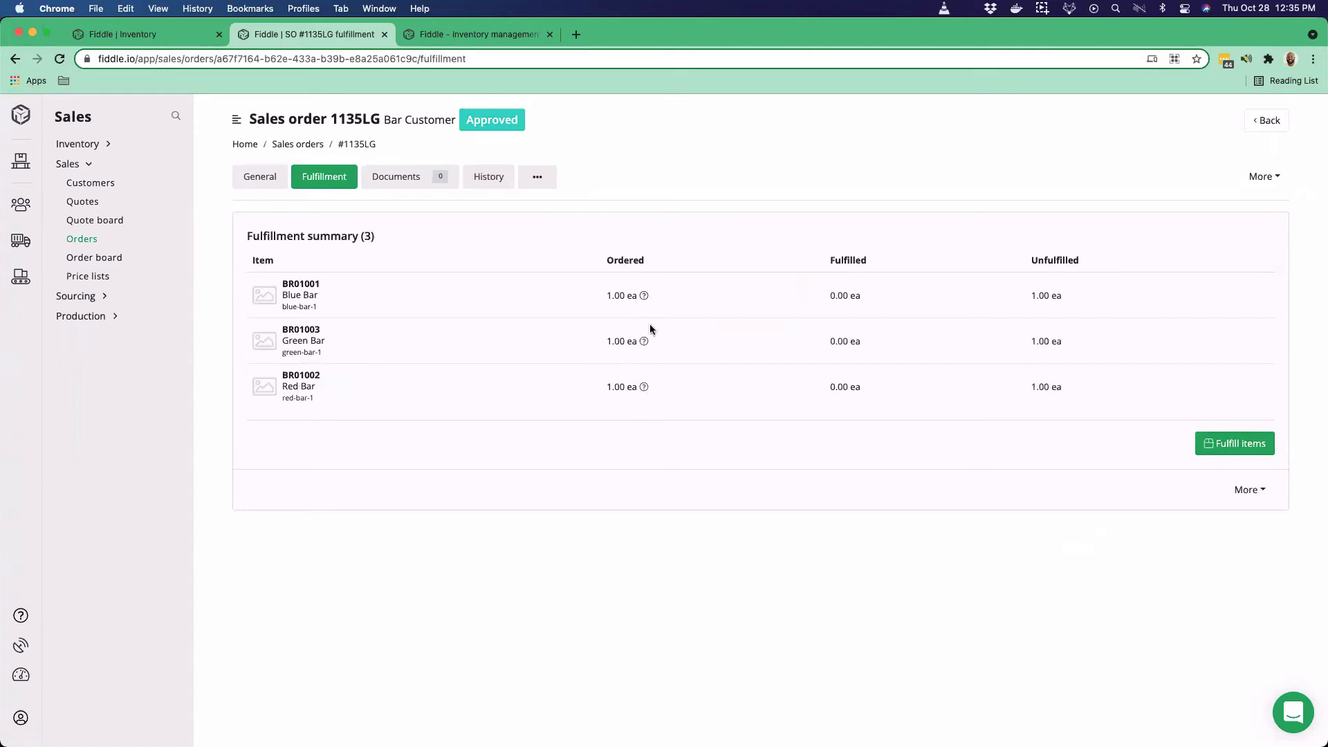
mouse_move(644, 295)
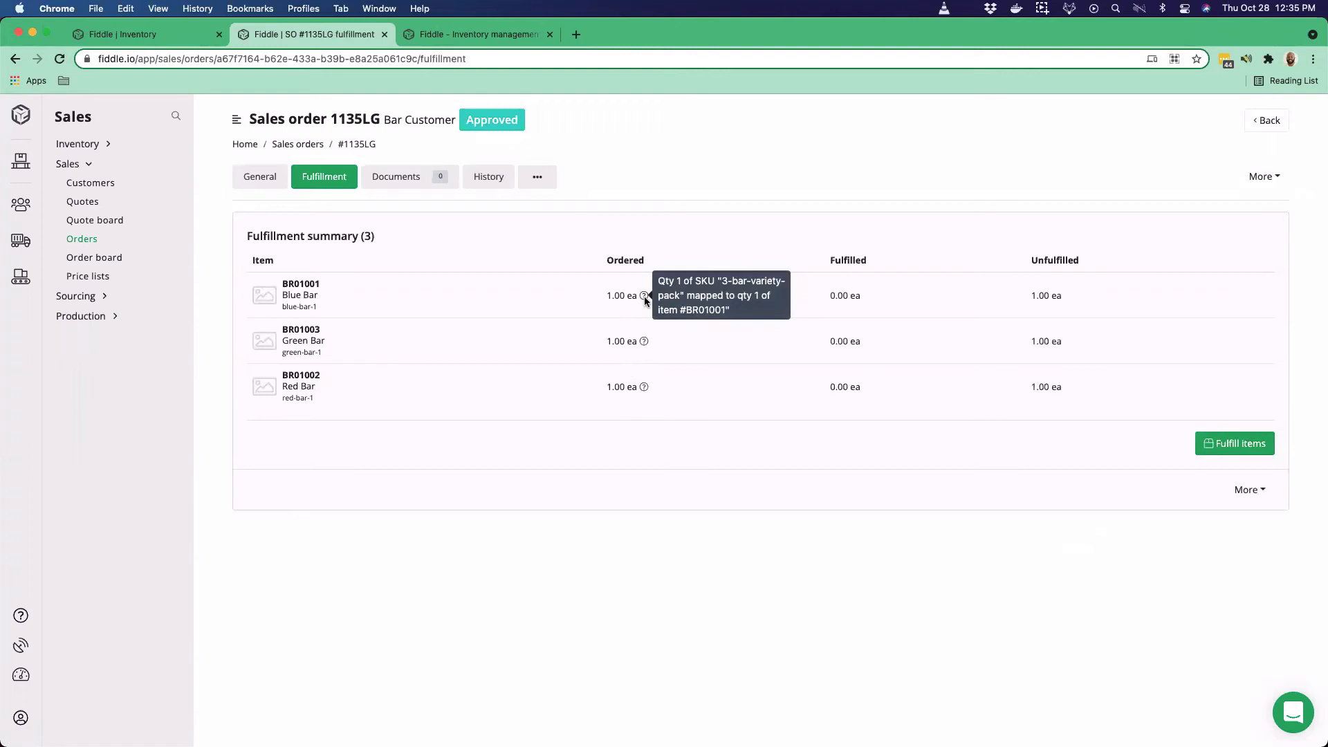
Start fulfilling the order's items and review the planned inventory depletions and lot numbers for the three bars
left_click(1232, 449)
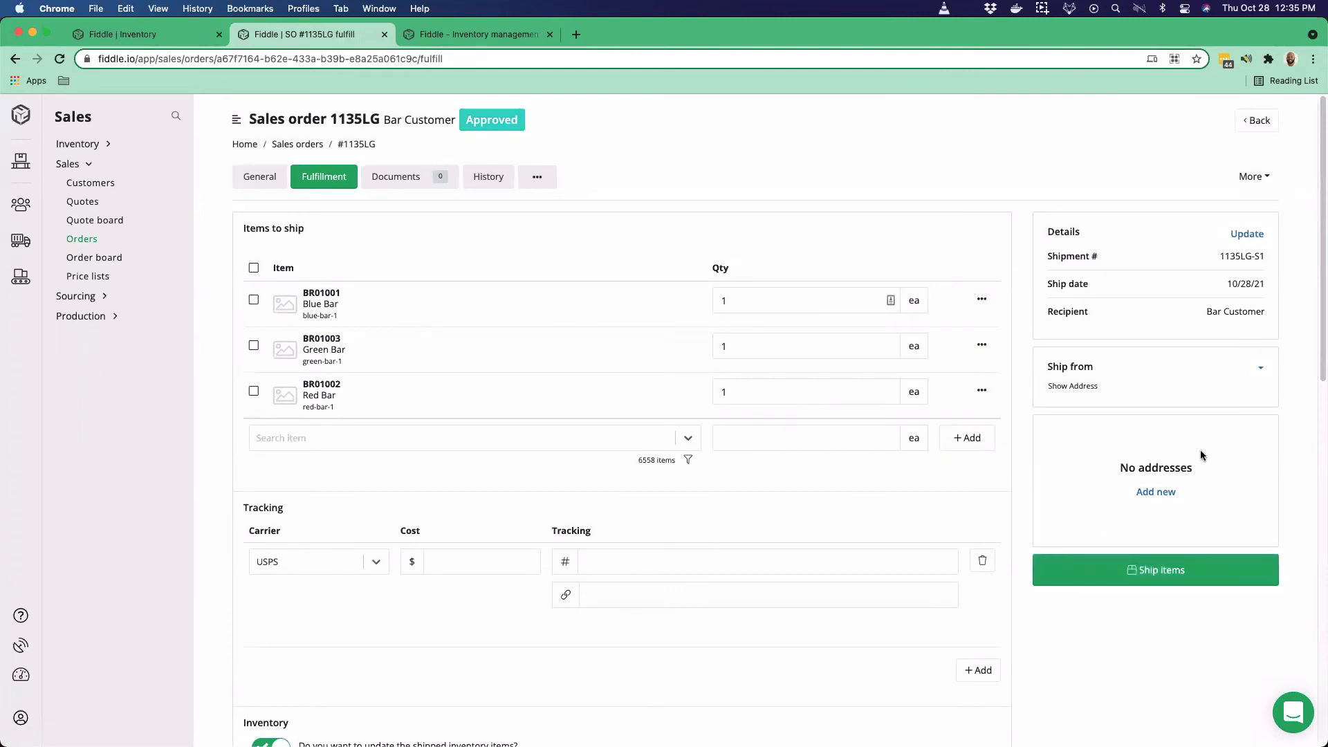
scroll(1201, 456, "down", 1)
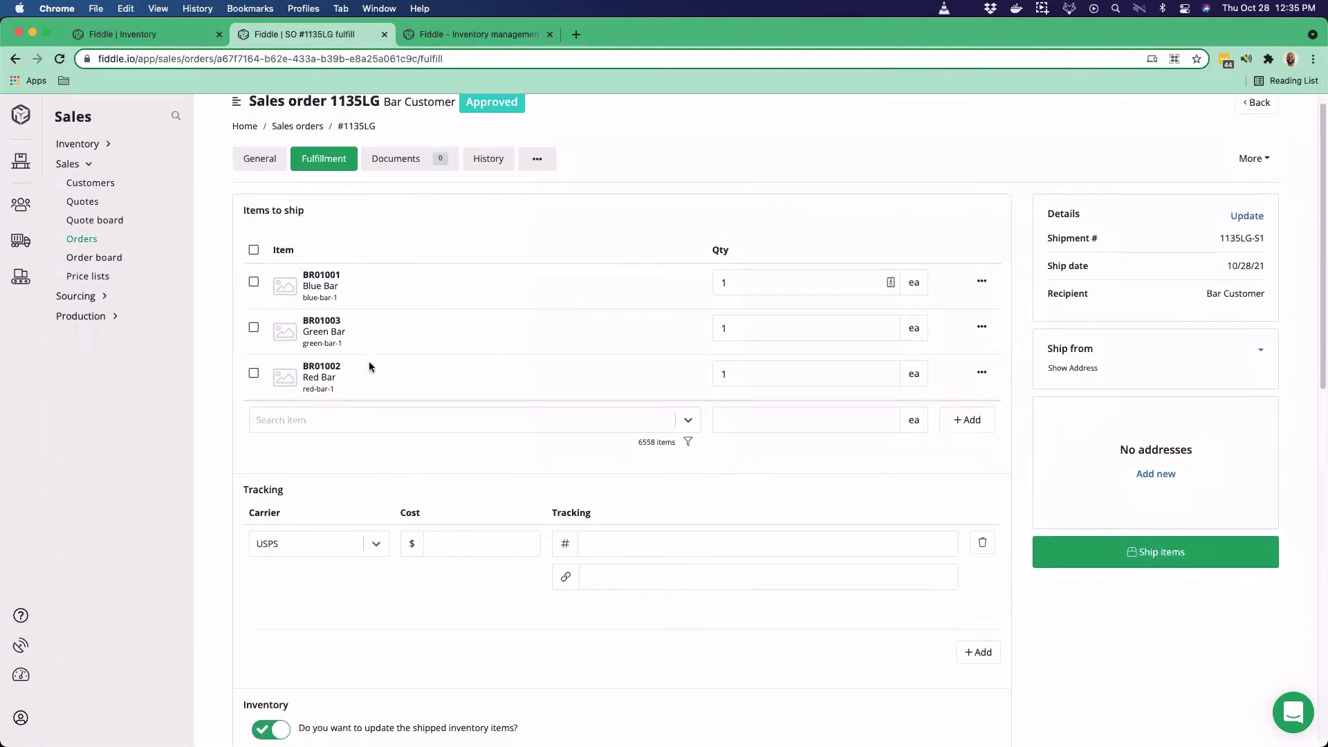
scroll(543, 522, "down", 8)
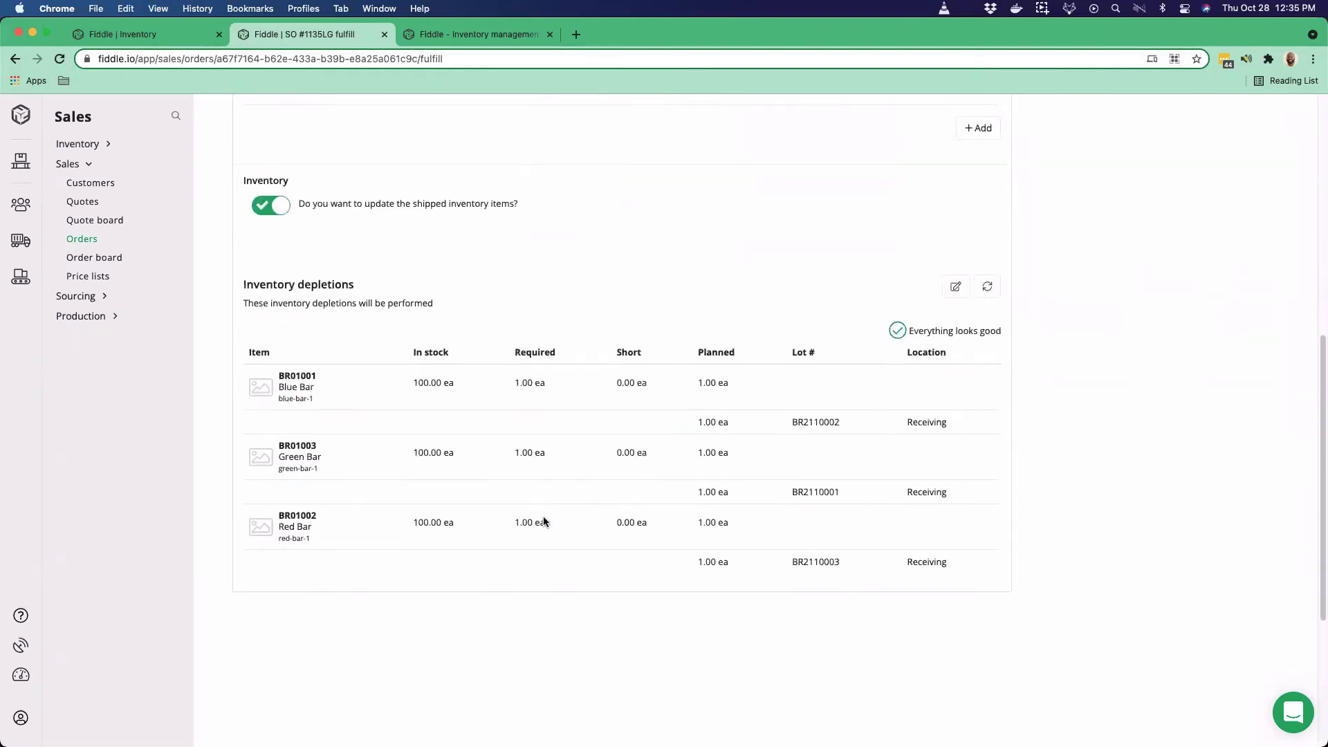
left_click_drag(243, 282, 375, 284)
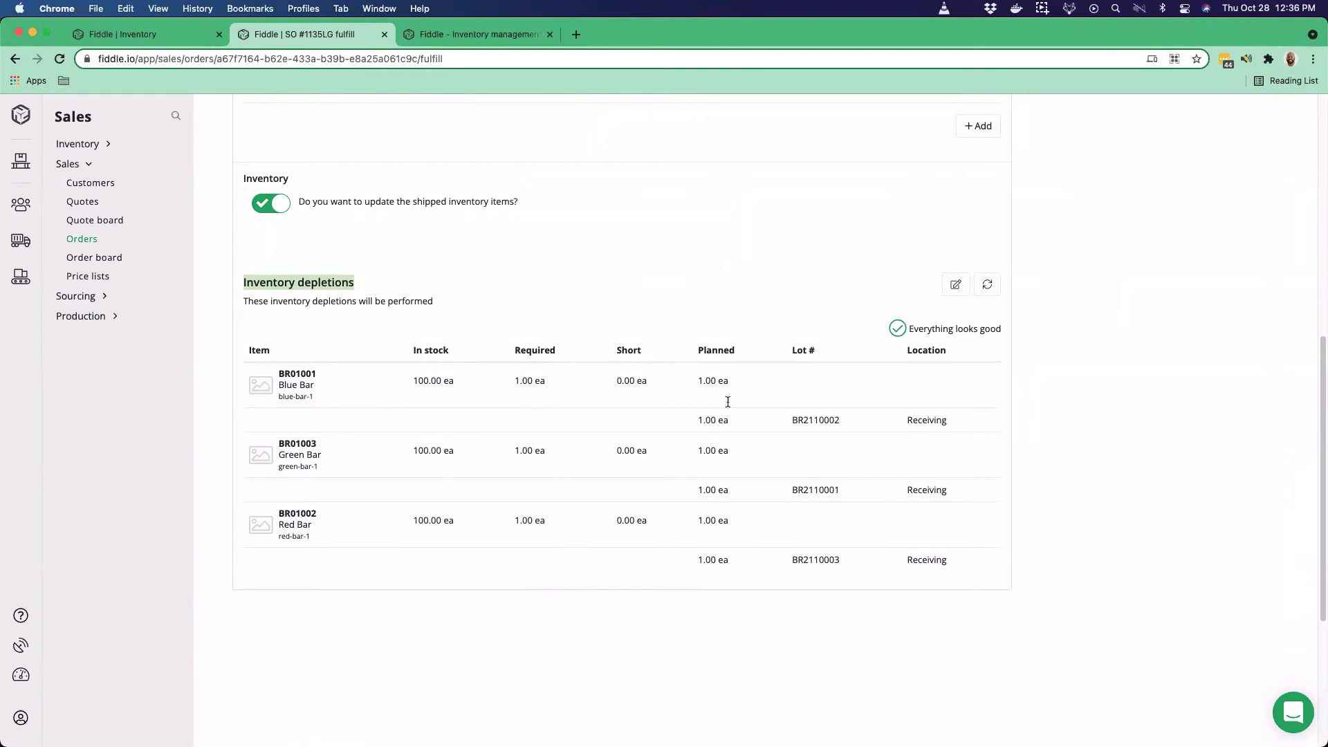
left_click_drag(920, 421, 953, 421)
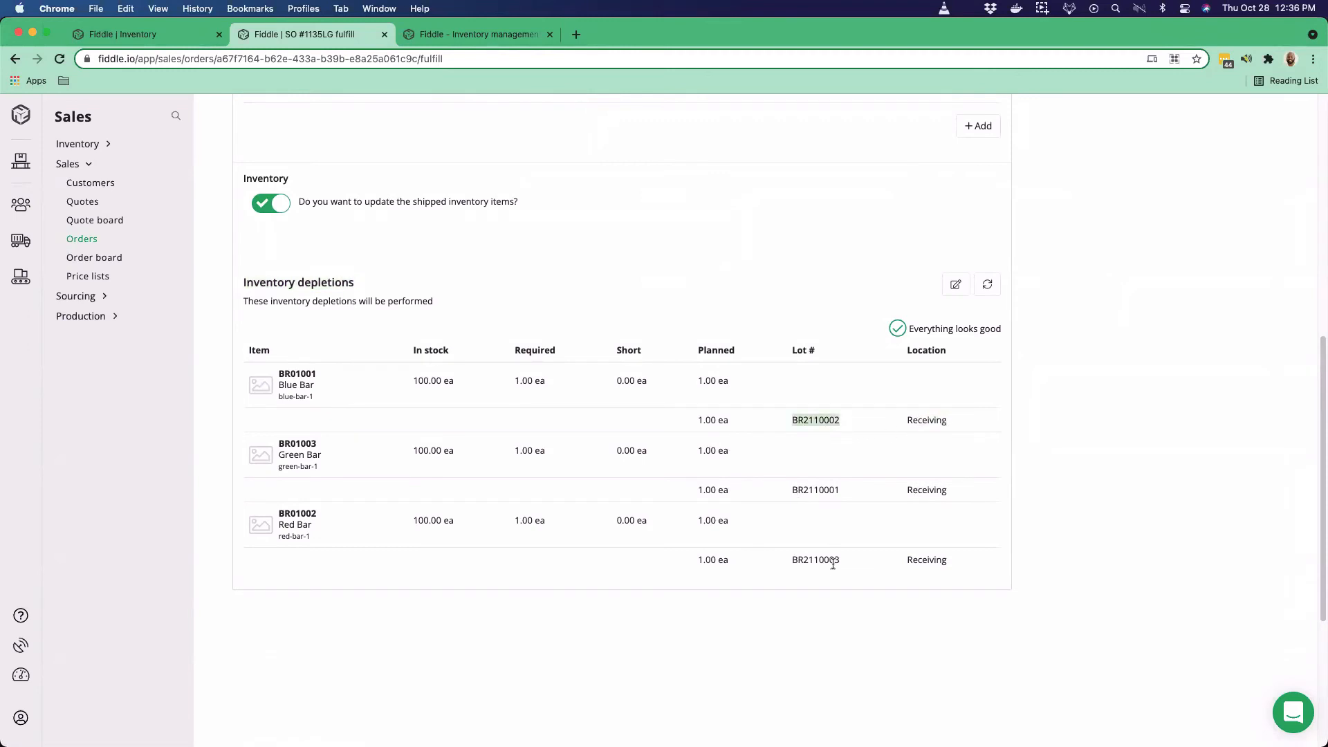
scroll(833, 564, "up", 8)
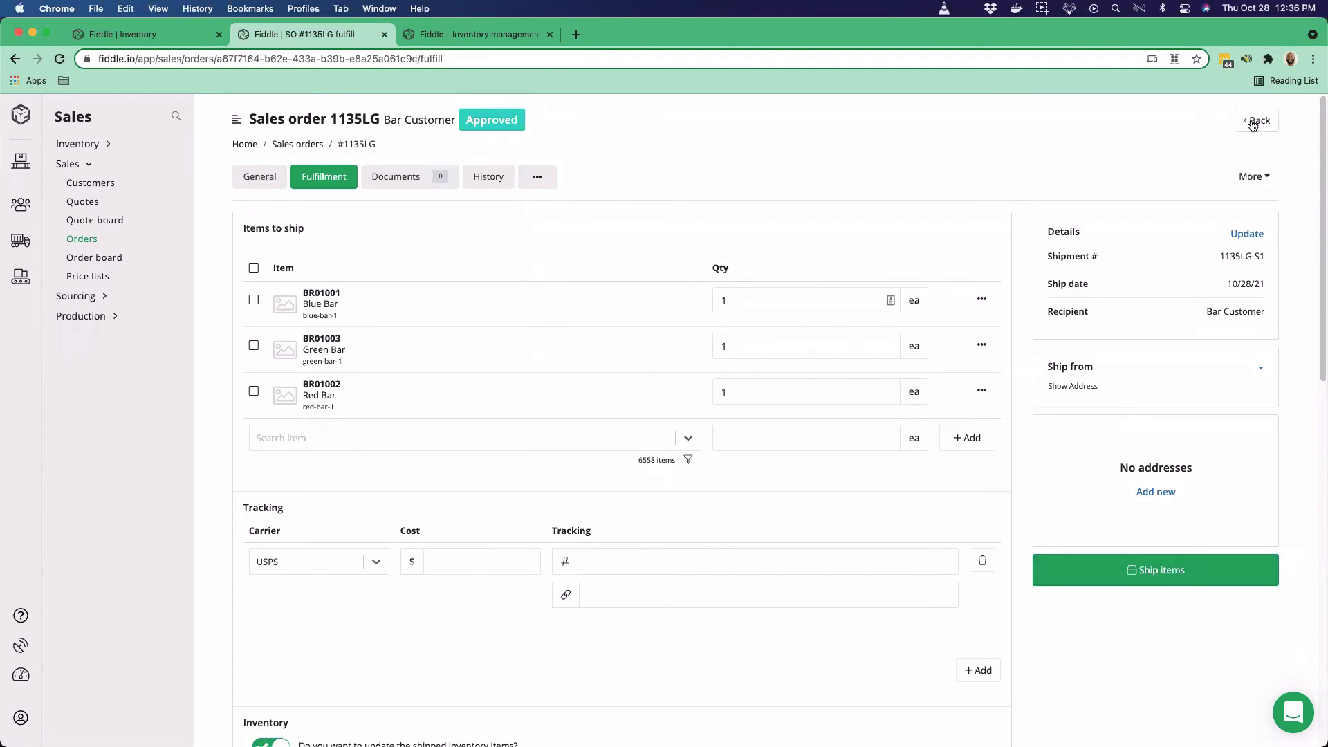
Check the SKU mapping of inventory item BR01004 Mystery Flavor - 1 Bar
left_click(193, 36)
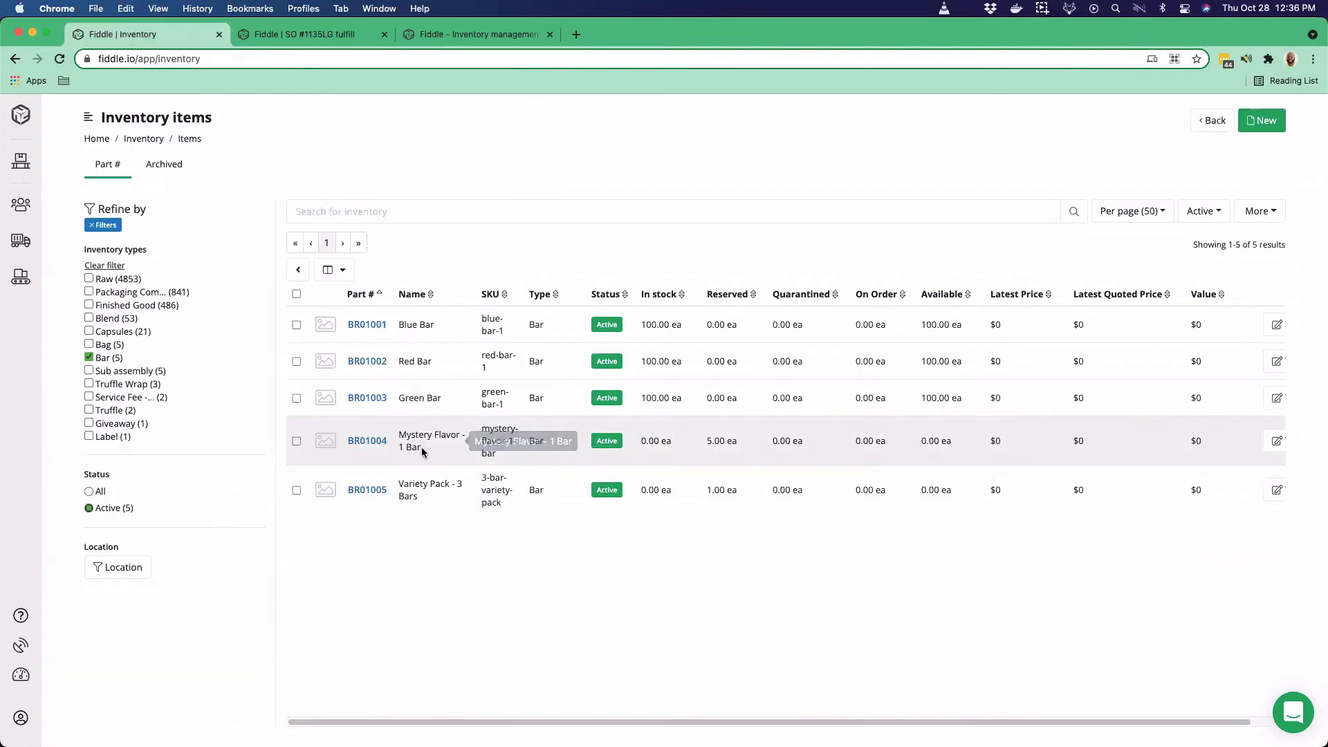
left_click(363, 448)
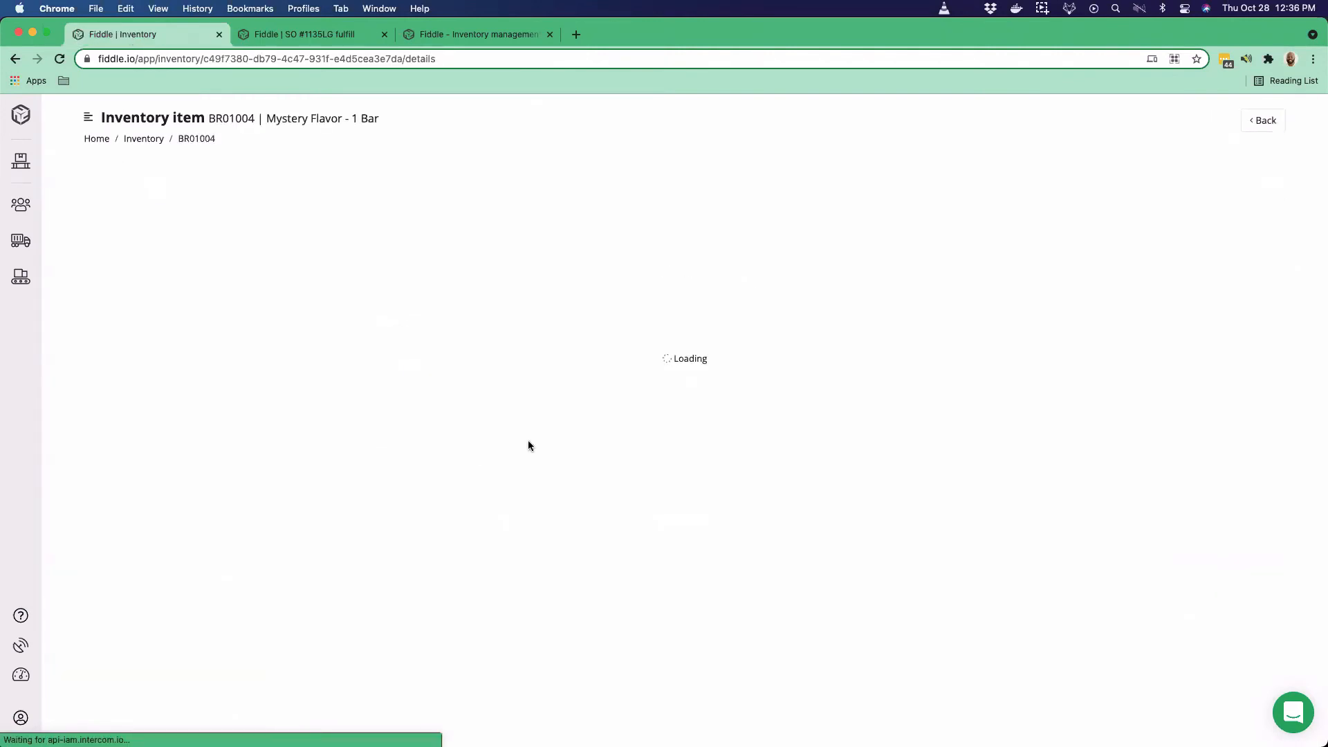
left_click(460, 182)
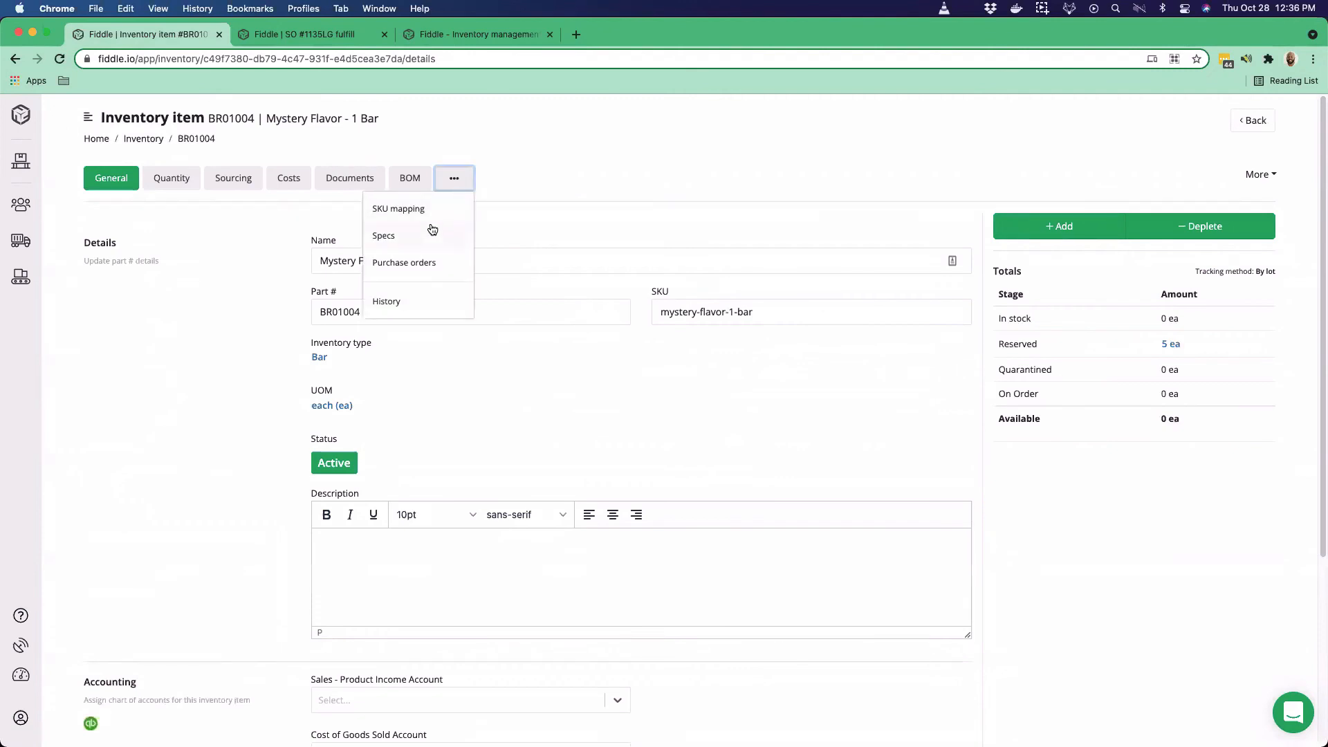
left_click(432, 219)
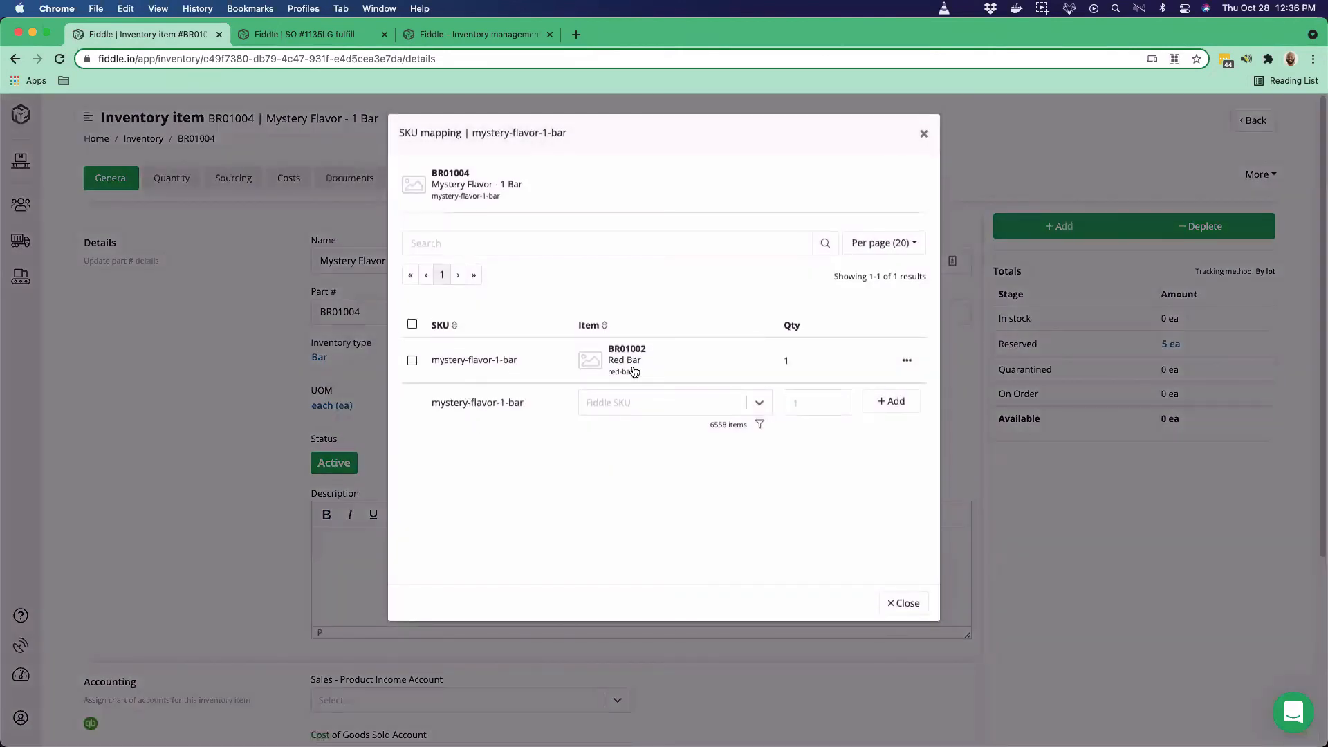
left_click(924, 134)
Copy the part number BR01004 from the Mystery Flavor - 1 Bar item details
left_click(304, 34)
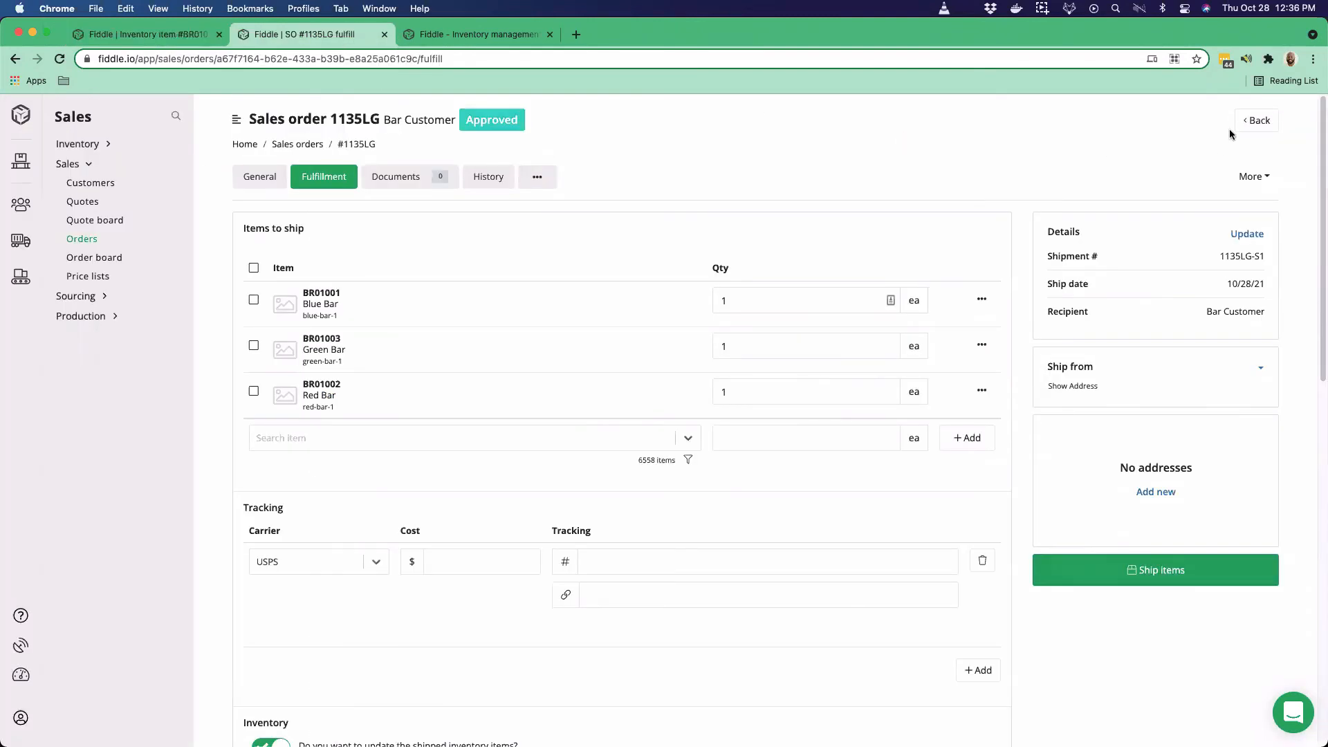
left_click(154, 38)
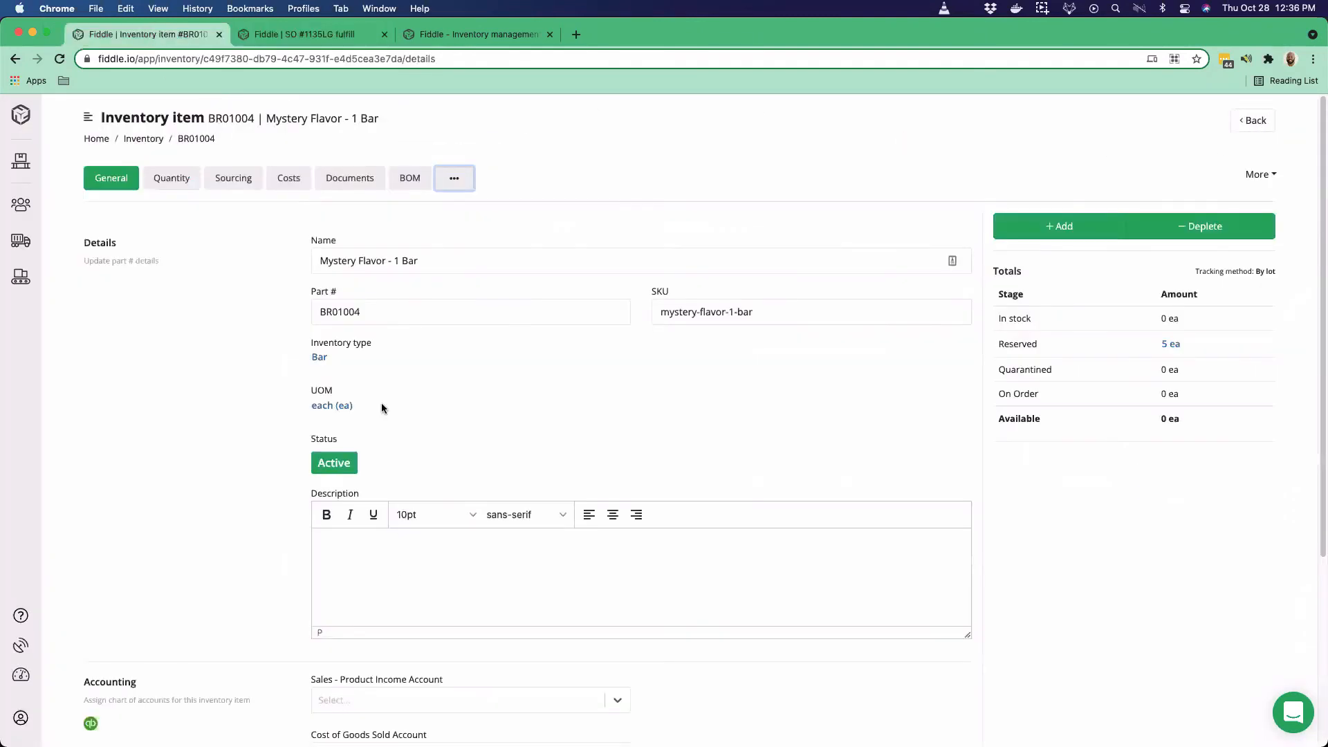
double_click(388, 323)
key("super+c")
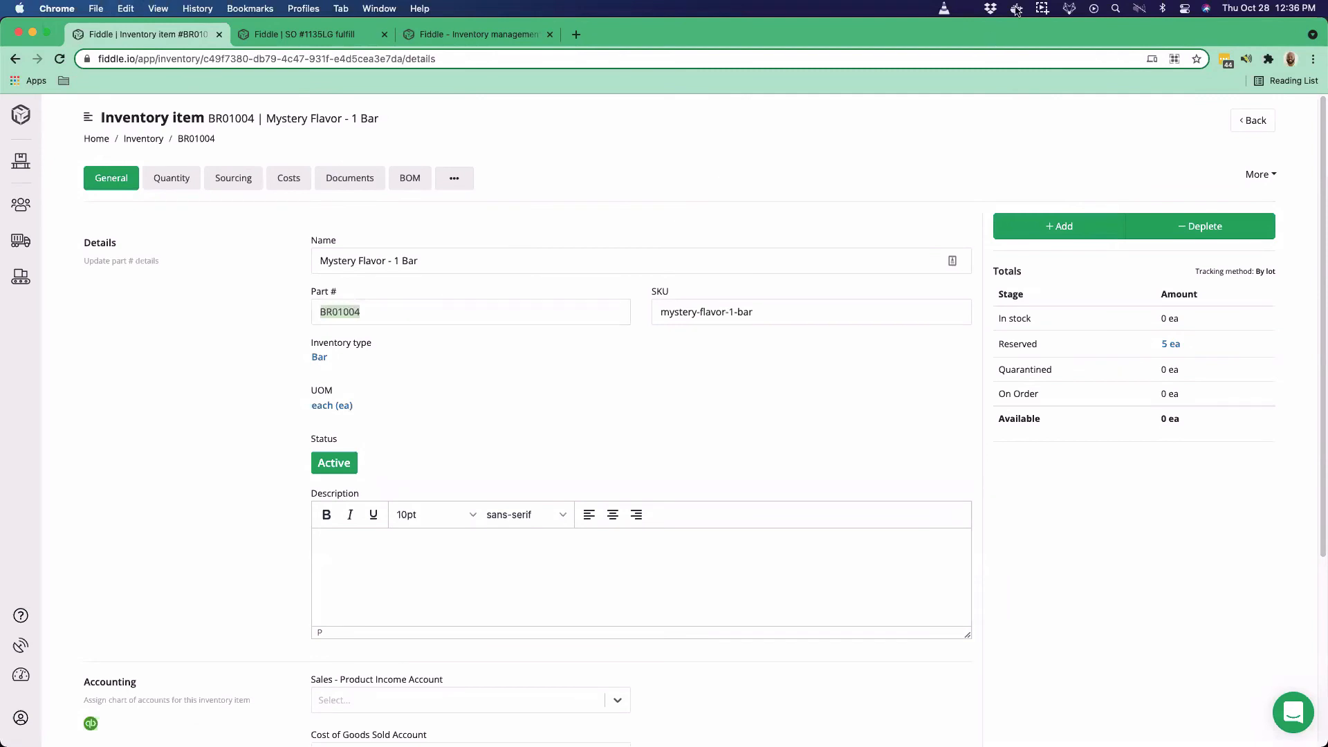
Create a new sales order for Bar Customer on the Shopify channel
left_click(333, 40)
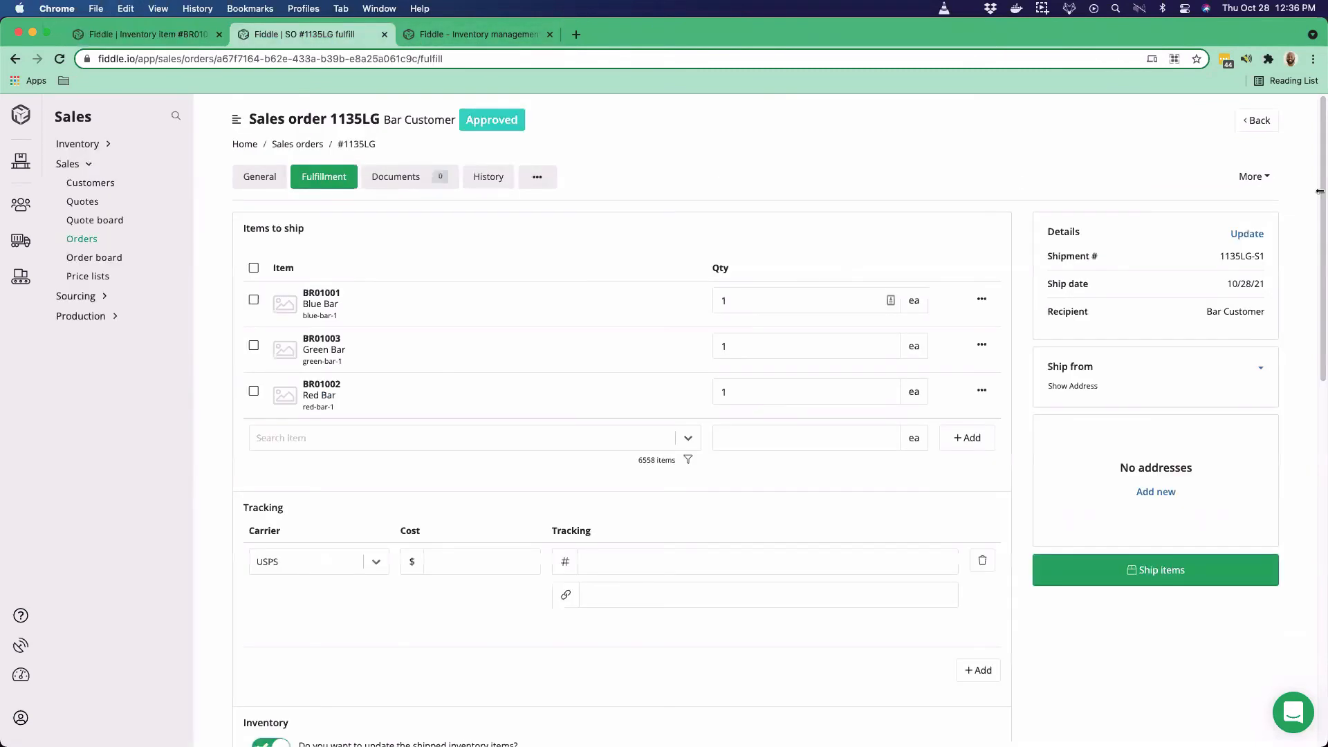
left_click(1259, 126)
left_click(1256, 121)
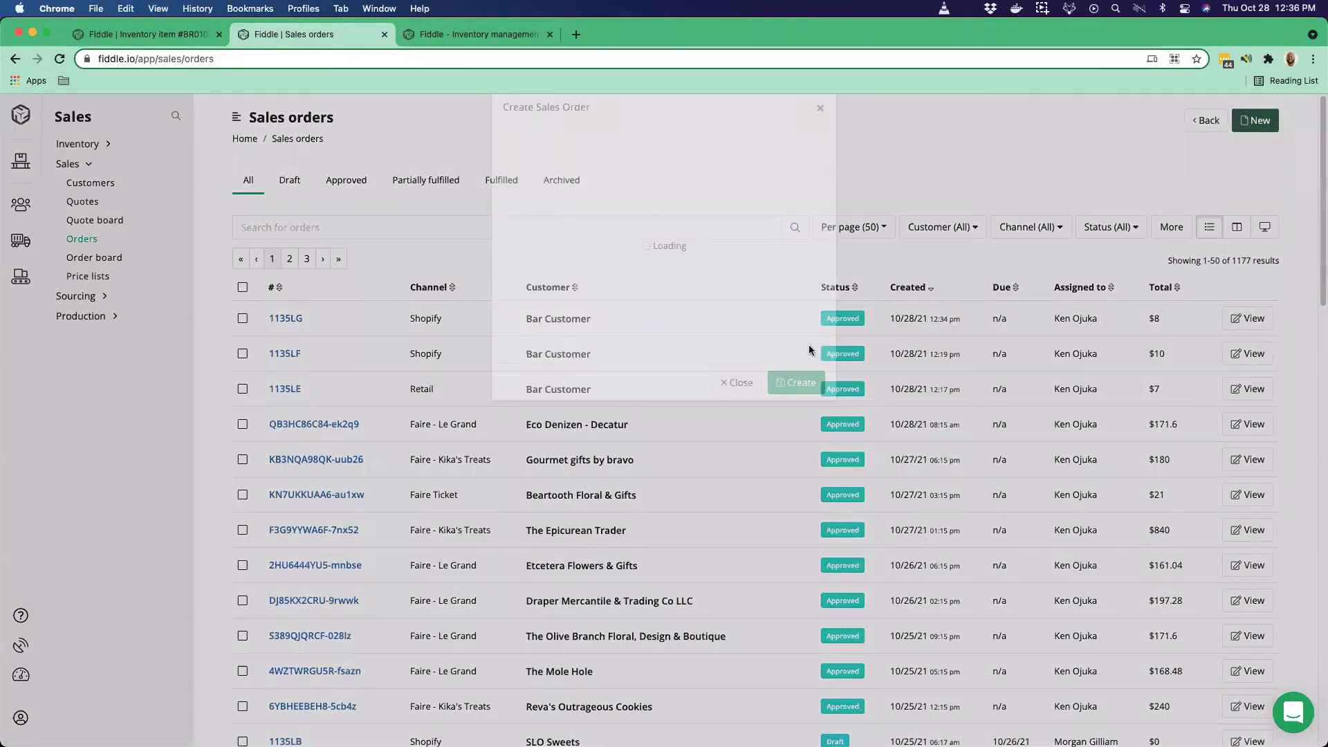
left_click(657, 252)
type("bar")
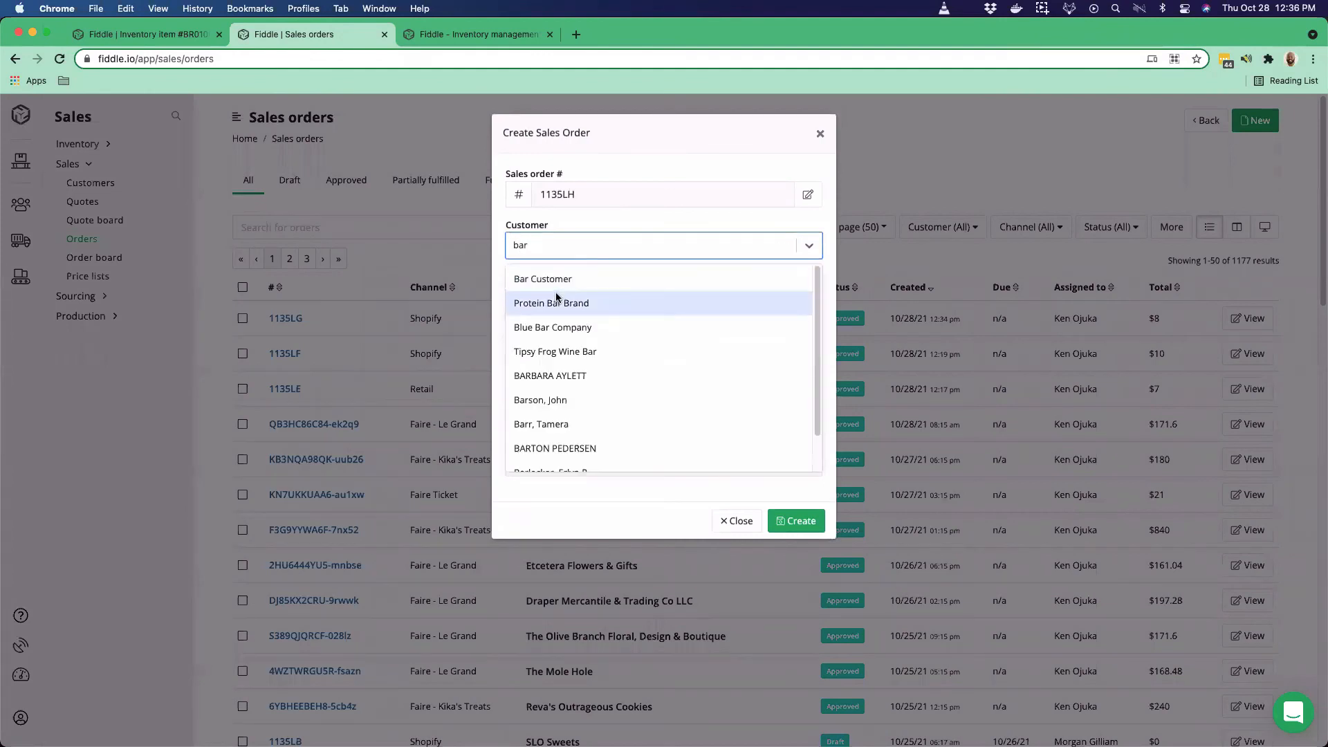
key("Return")
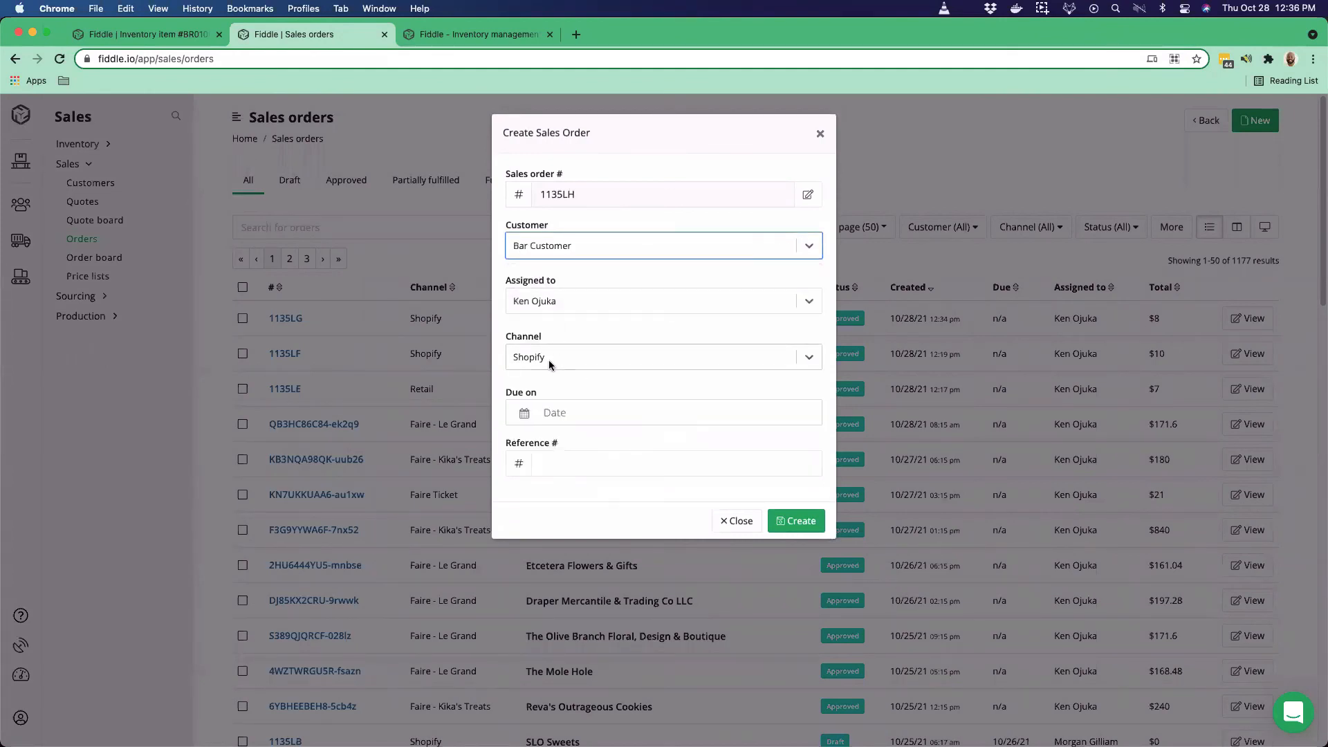
left_click(795, 521)
Add BR01004 Mystery Flavor - 1 Bar to the new order with quantity 5 and a price of $10
left_click(484, 498)
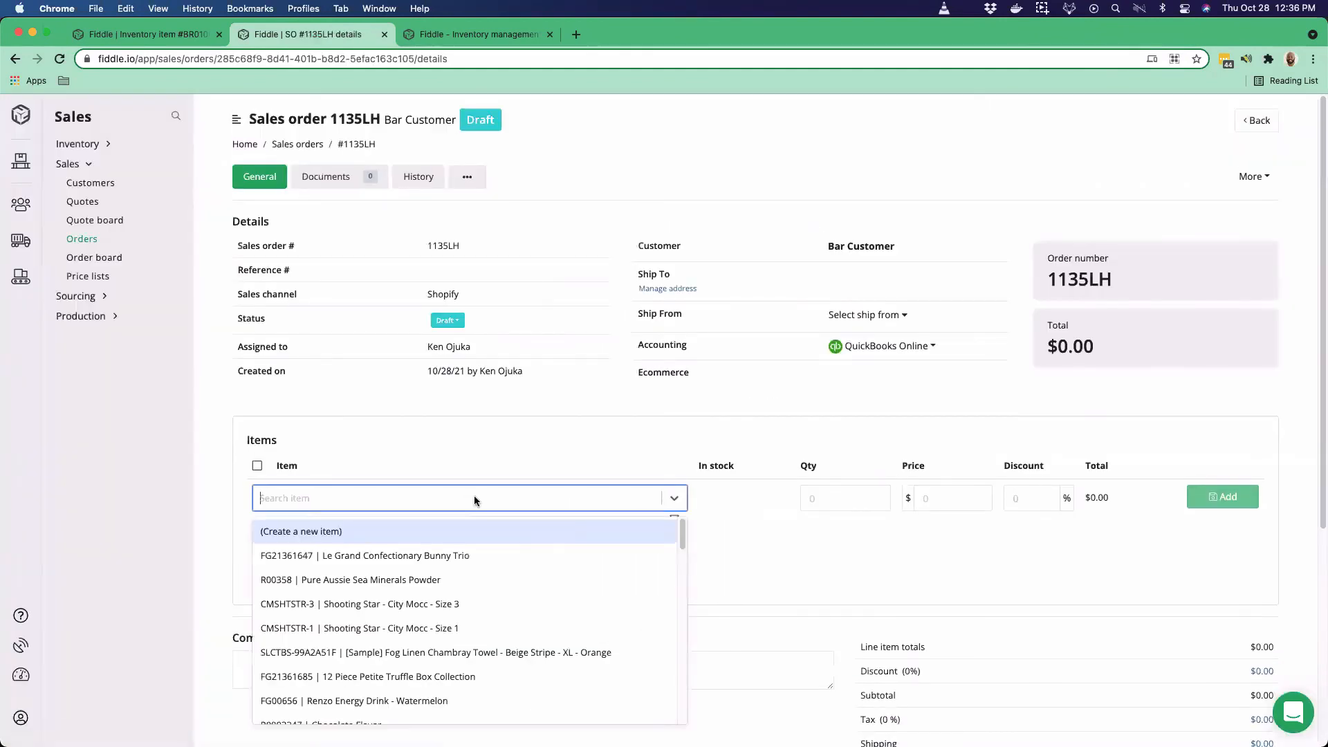
key("super+v")
left_click(363, 536)
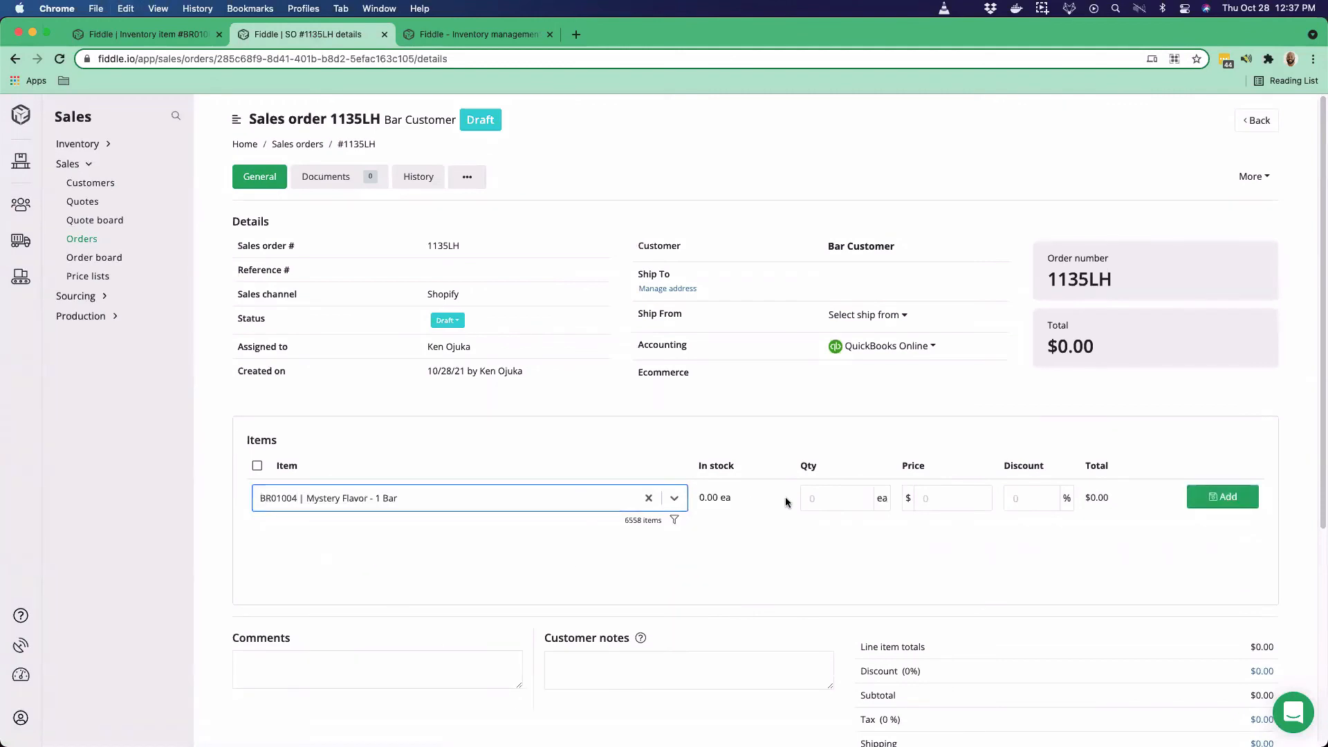
left_click(832, 494)
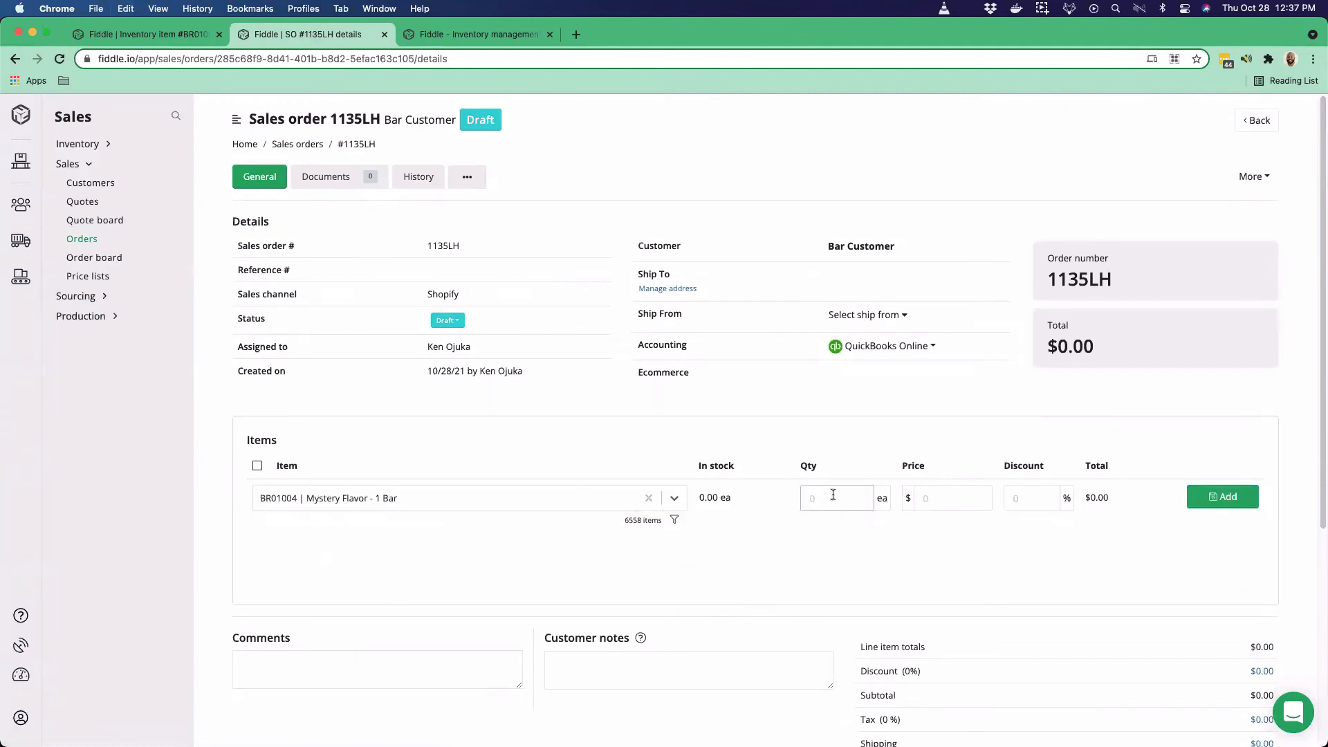
type("5")
key("Tab")
type("10")
left_click(1238, 498)
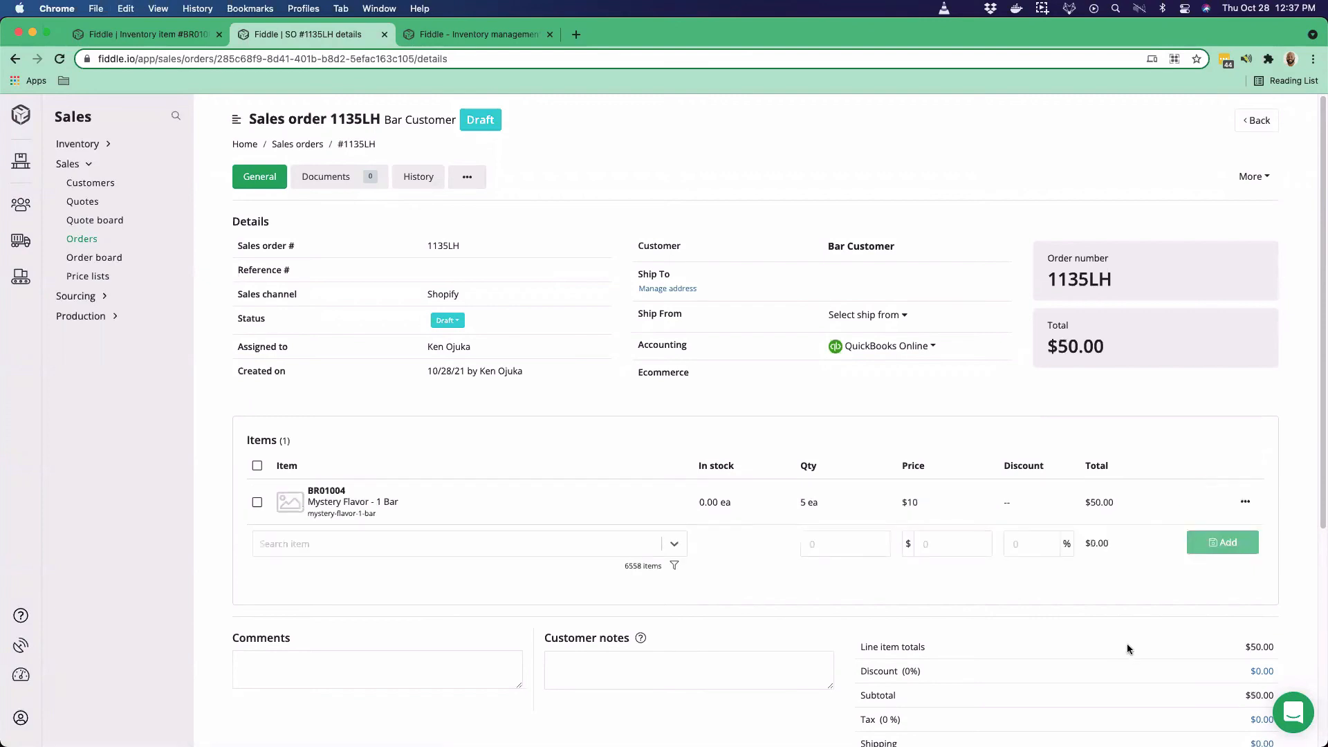
Approve the mystery flavor sales order and check the mapping explanation for the ordered quantity in its fulfillment summary
scroll(1129, 646, "down", 4)
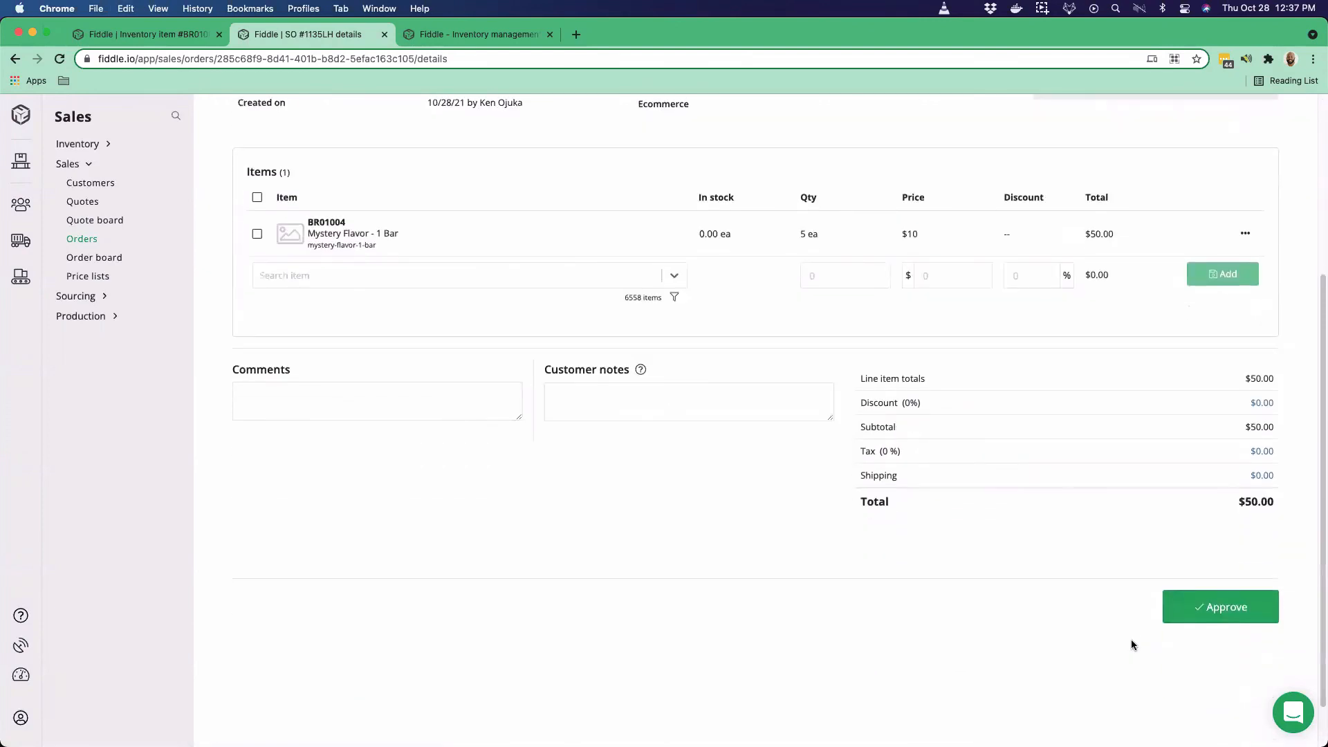
left_click(1239, 611)
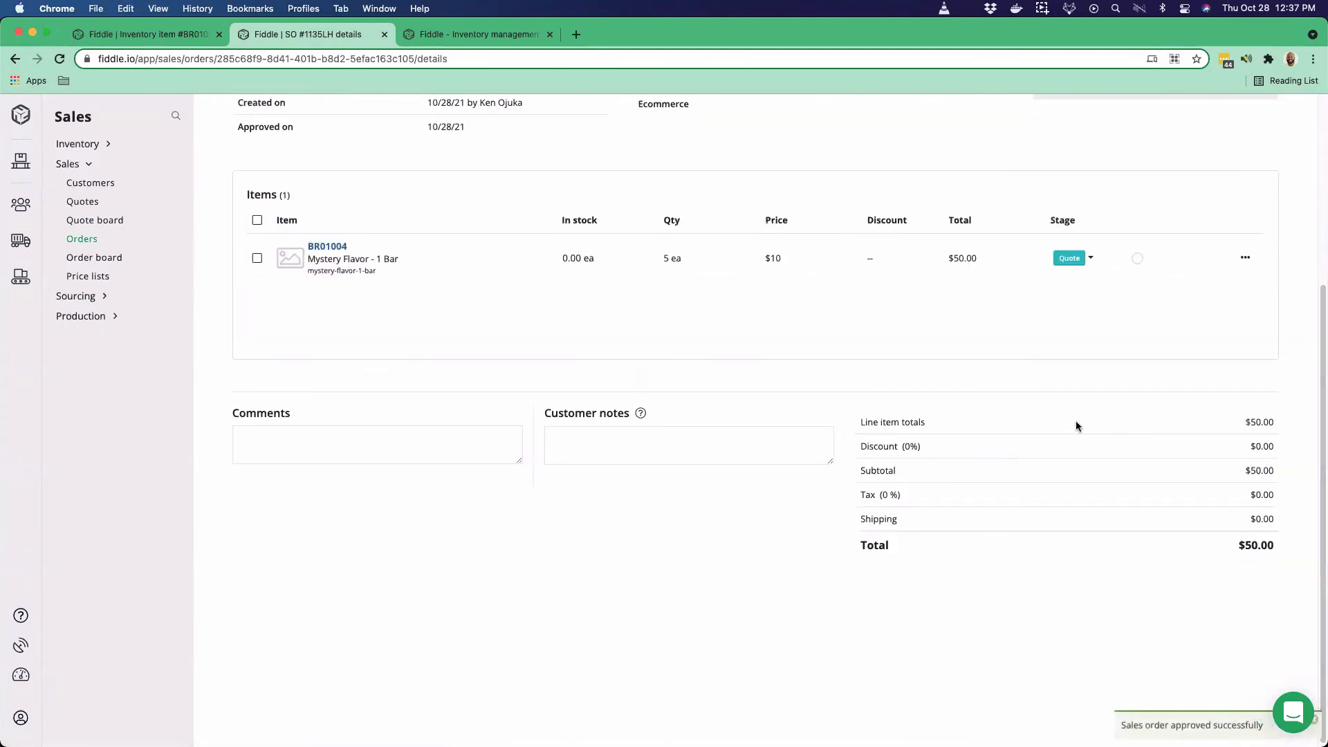
left_click(325, 181)
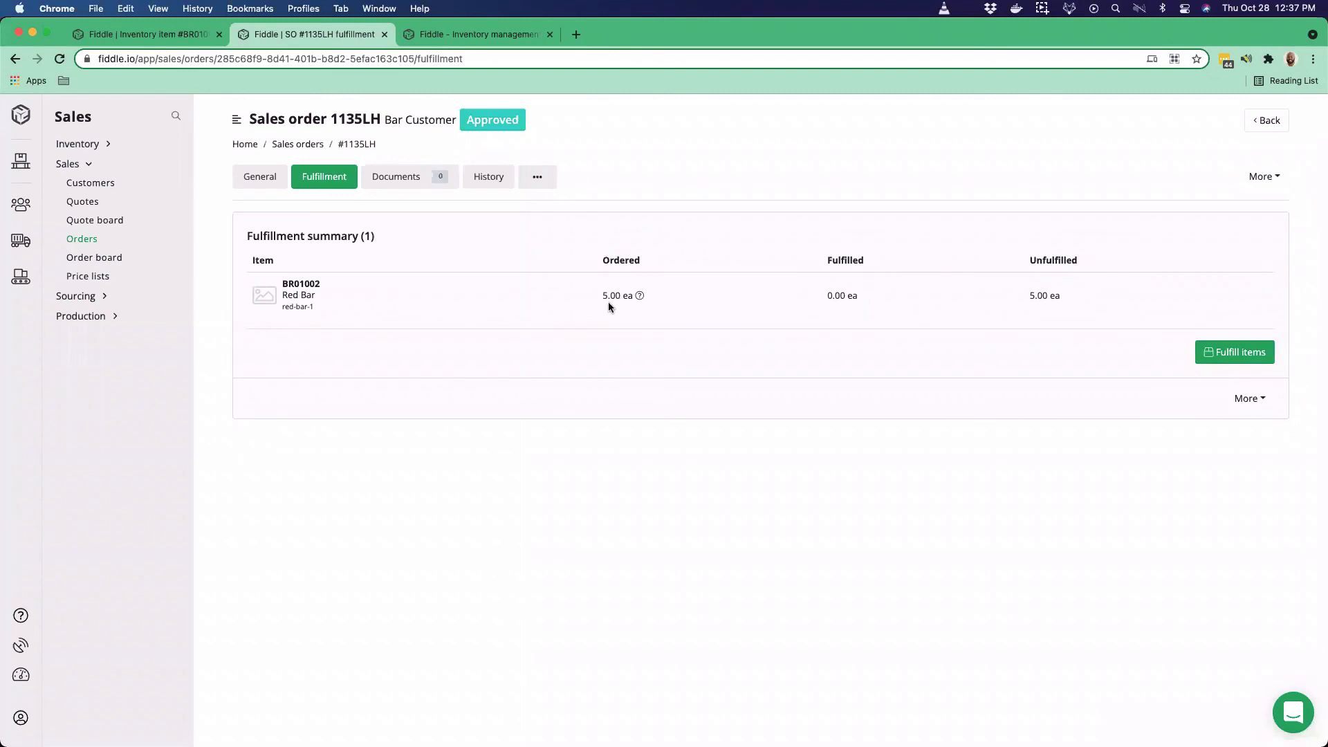
mouse_move(634, 298)
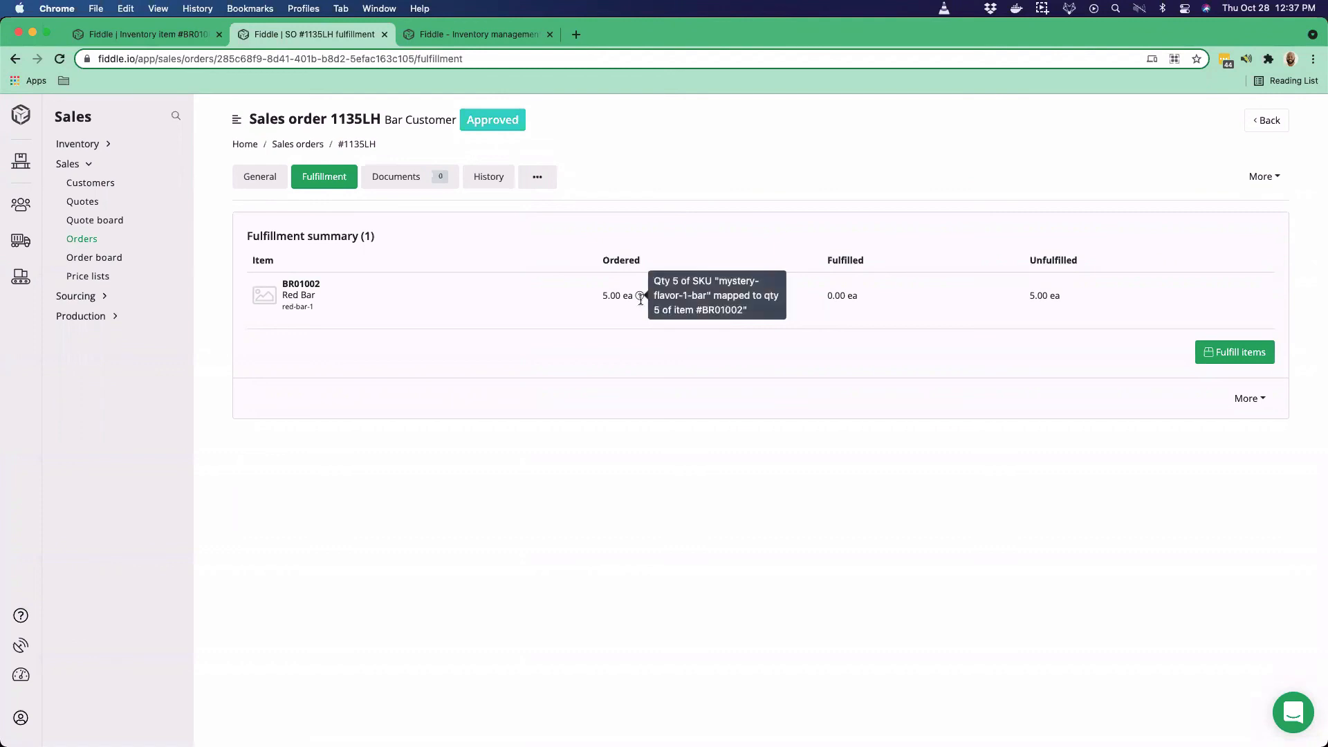
Start fulfilling the mystery flavor order and review the planned Red Bar inventory depletion and its lot number
left_click(1238, 352)
scroll(1001, 540, "down", 1)
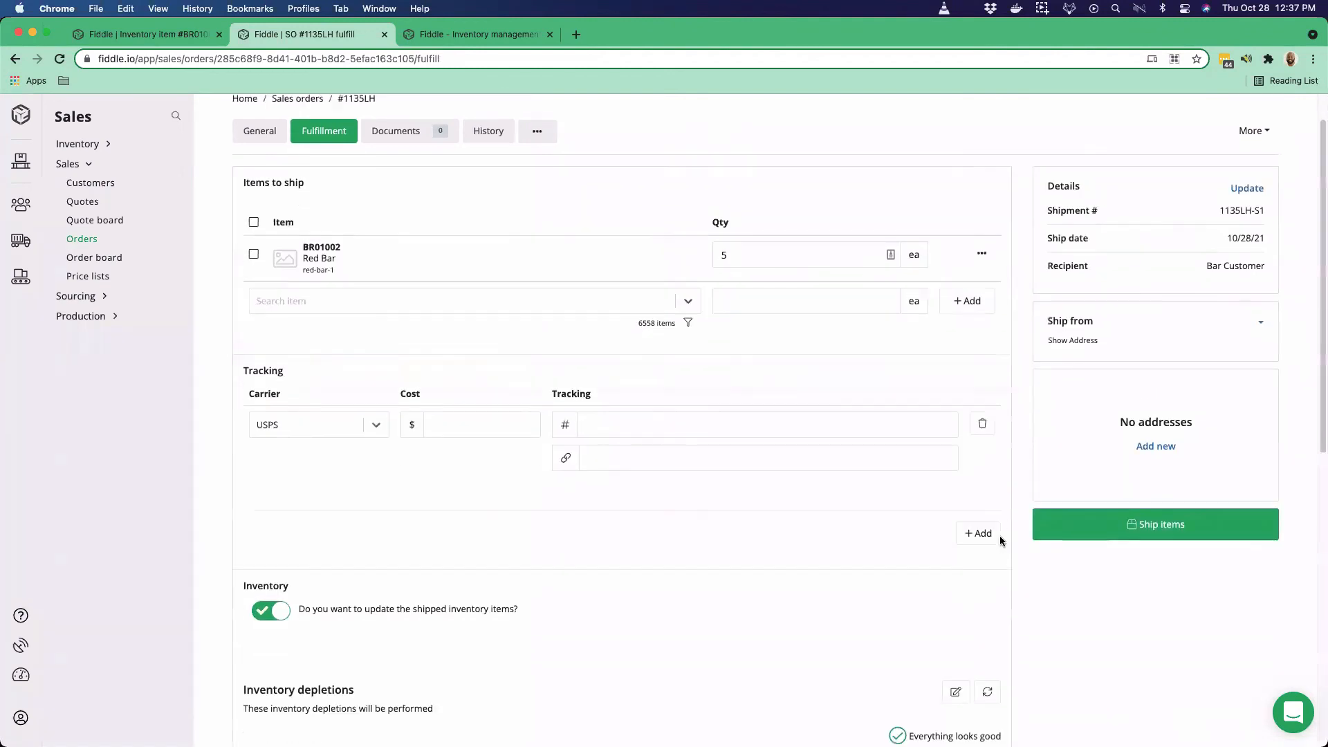
scroll(1001, 540, "down", 5)
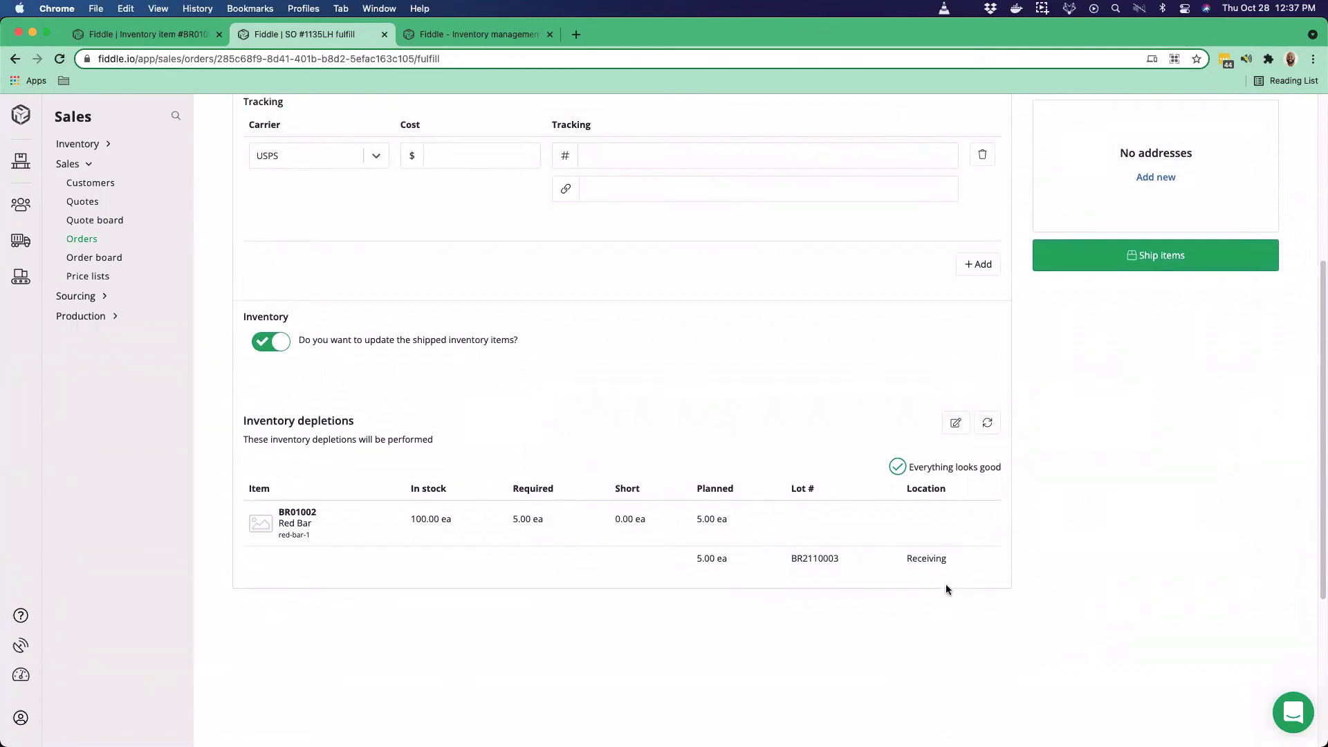
scroll(946, 586, "up", 5)
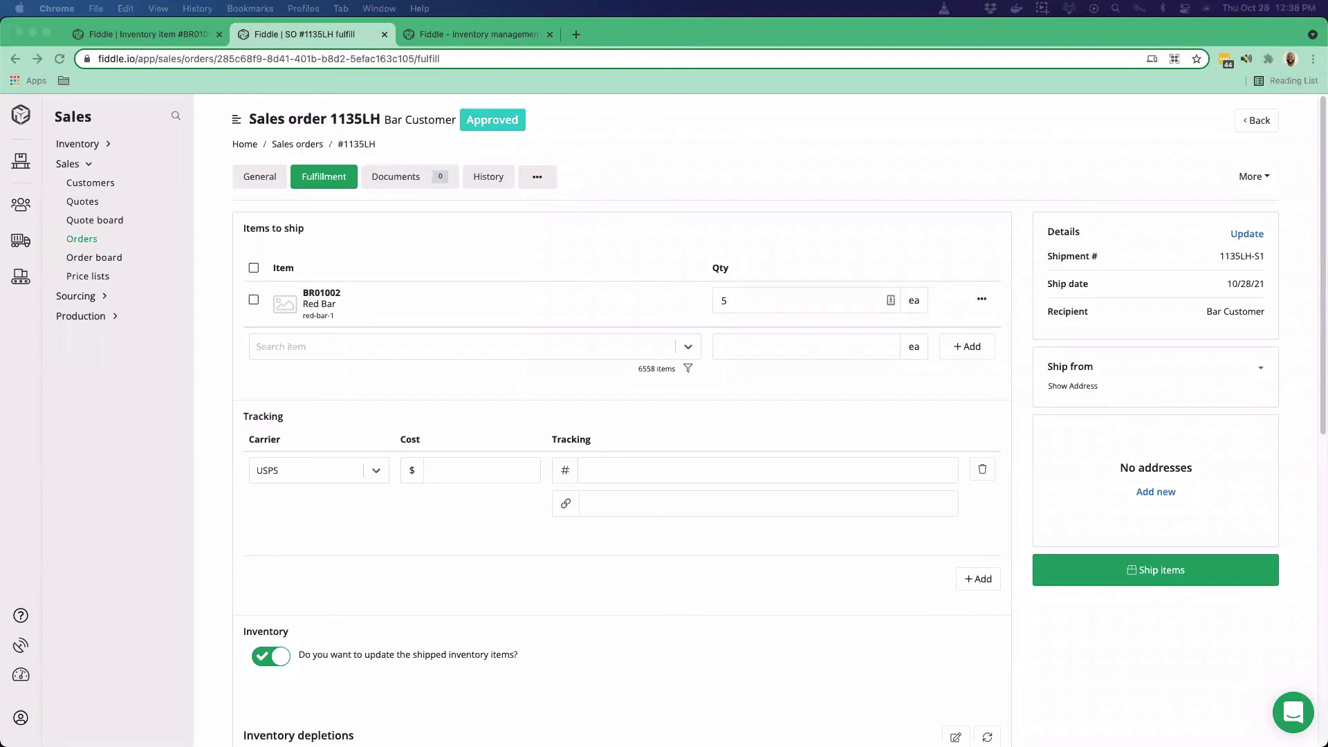
Open the fiddle.io website in a new browser tab and go to its demo request page
left_click(449, 231)
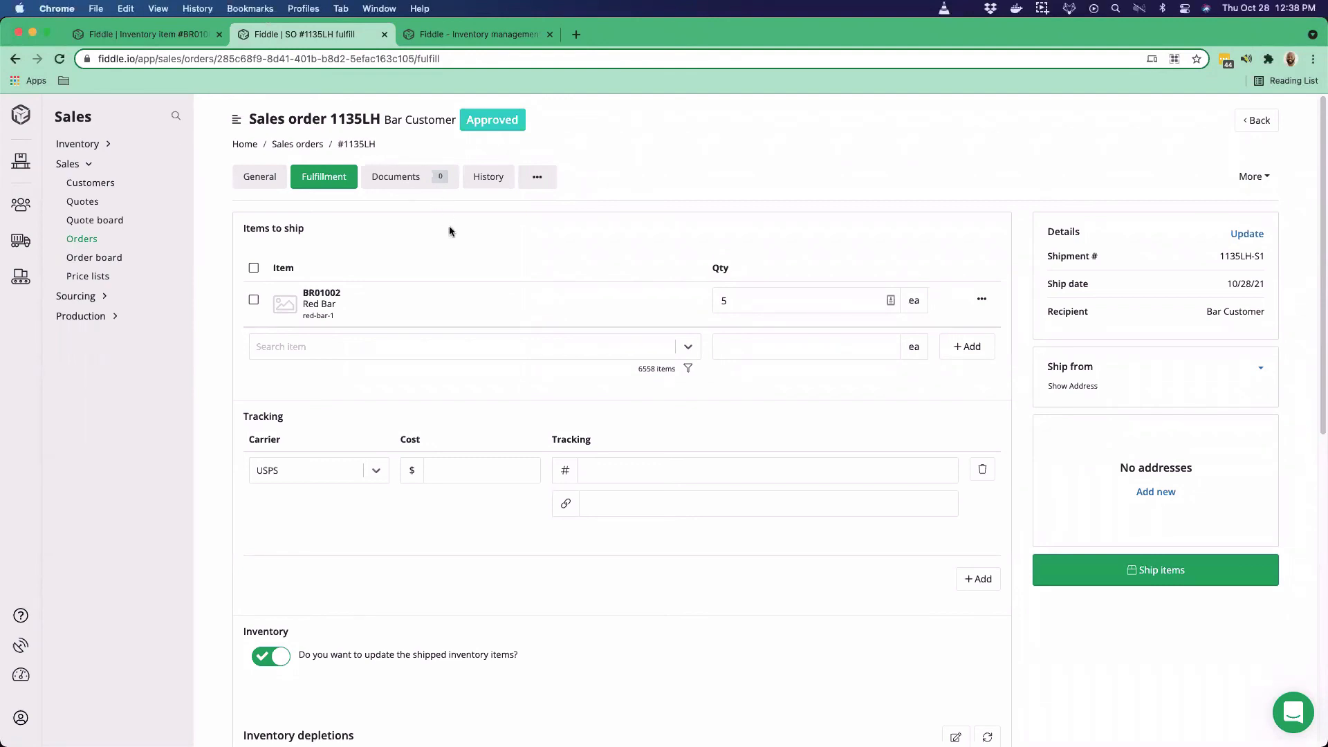
key("super+t")
type("fi")
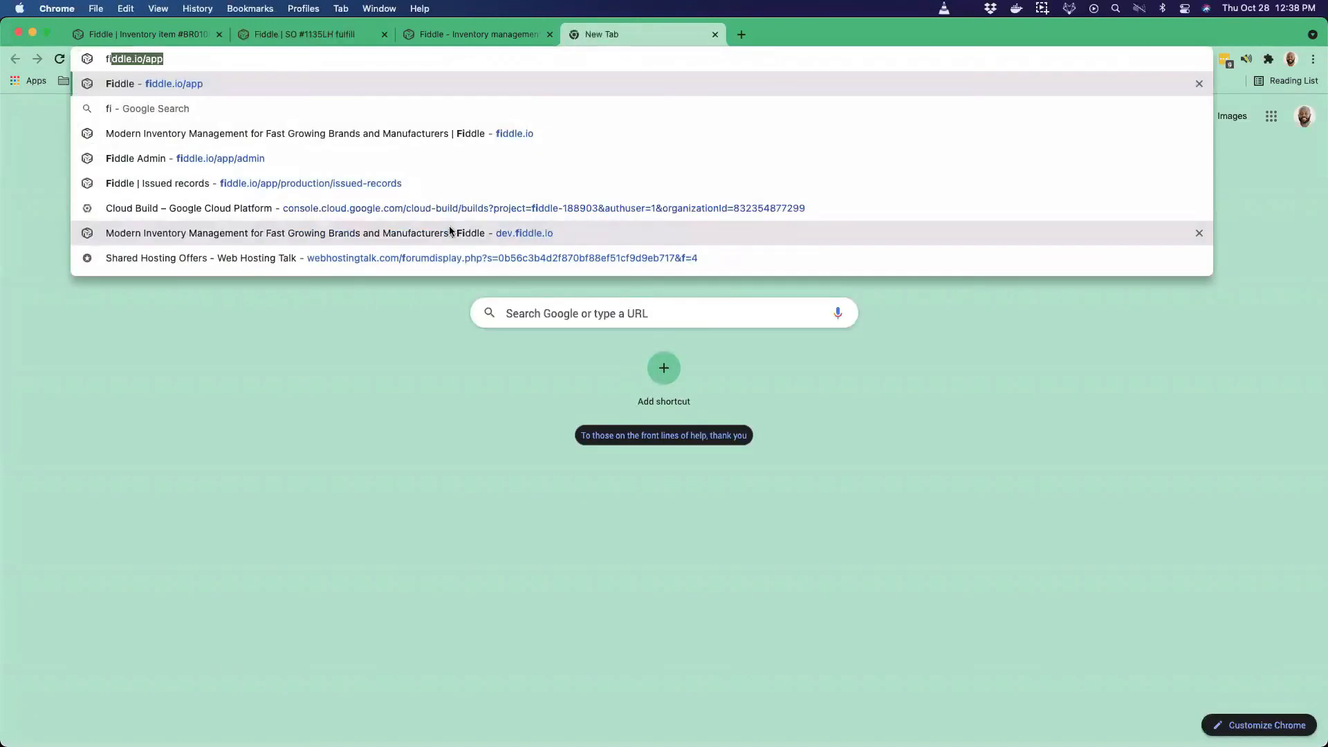
type("ddle")
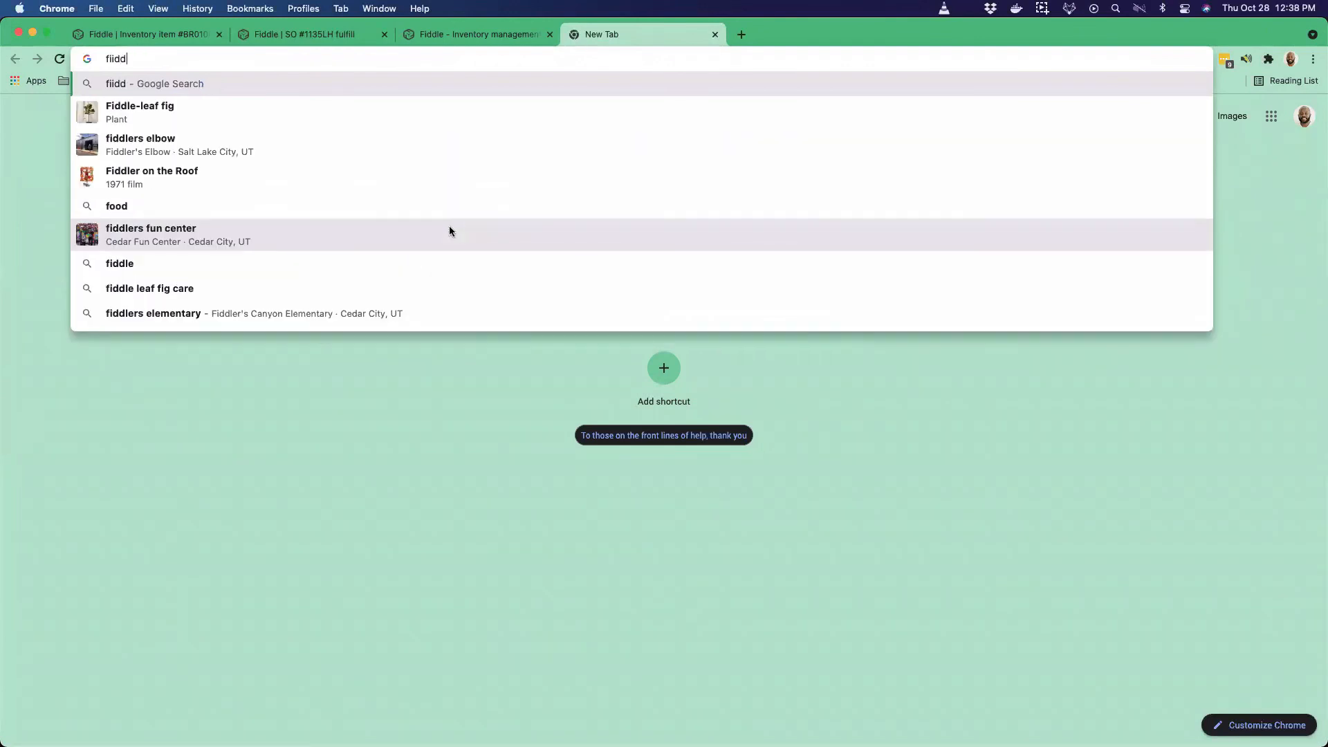
key("BackSpace")
key("BackSpace")
key("BackSpace")
type("ddle.io")
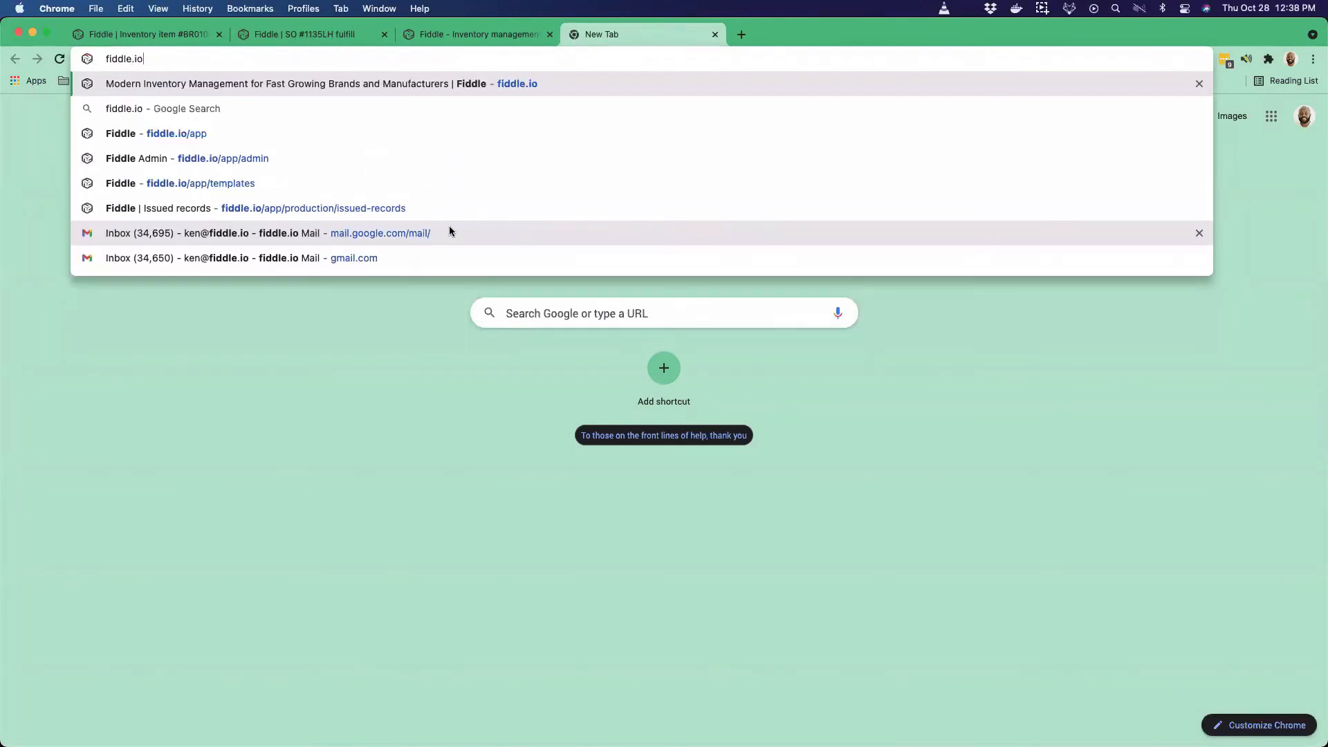
key("Return")
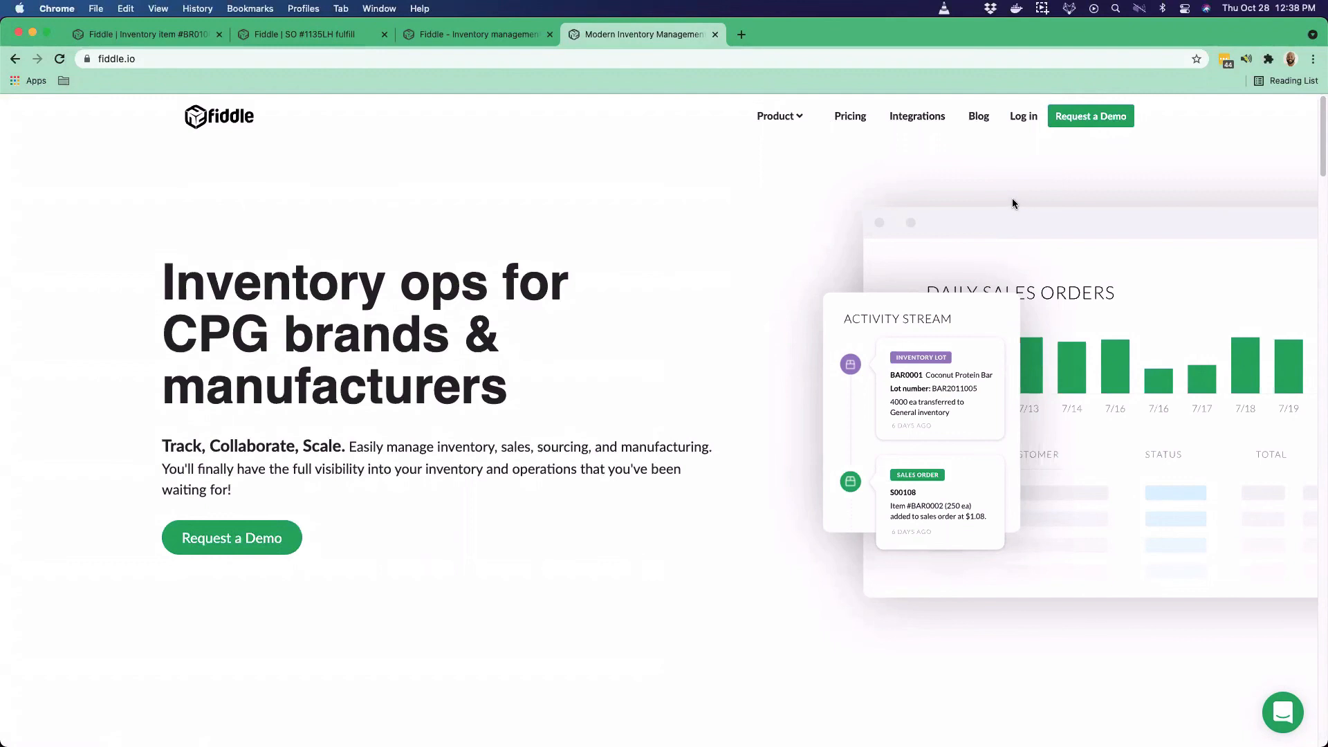
left_click(1088, 113)
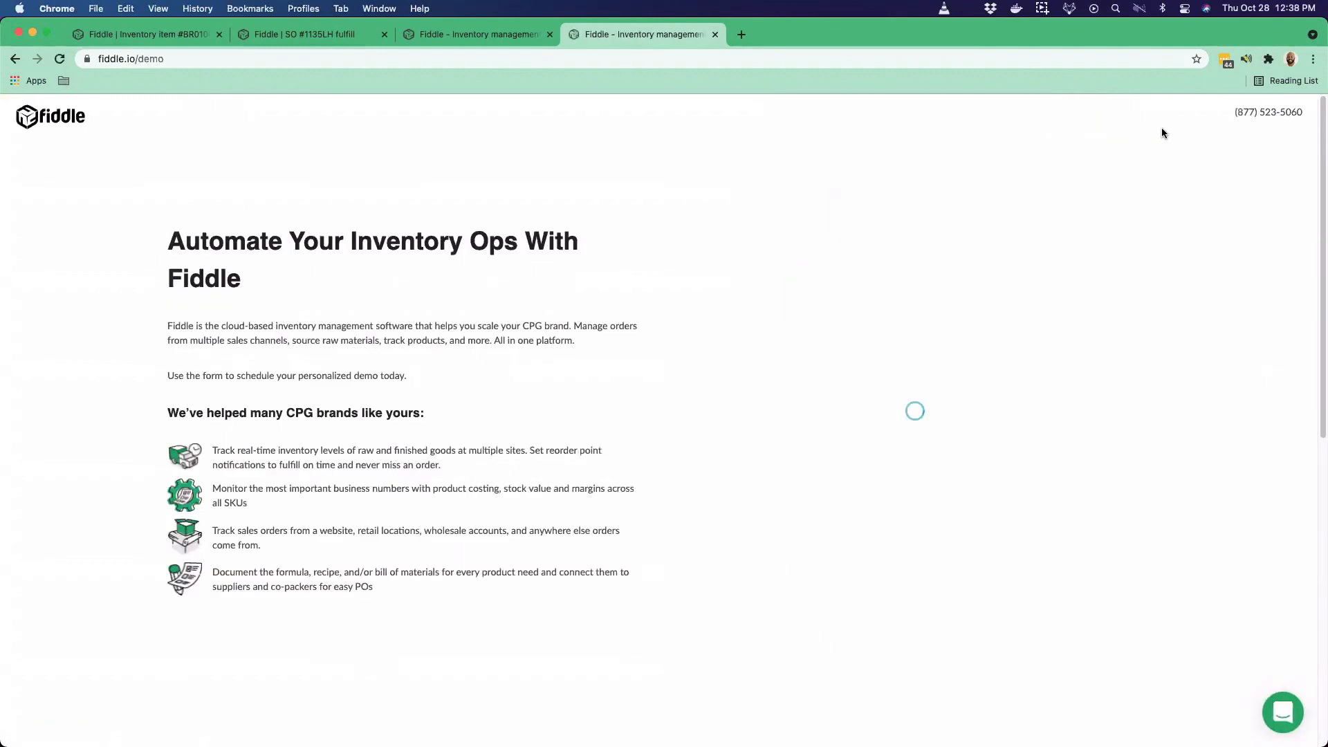